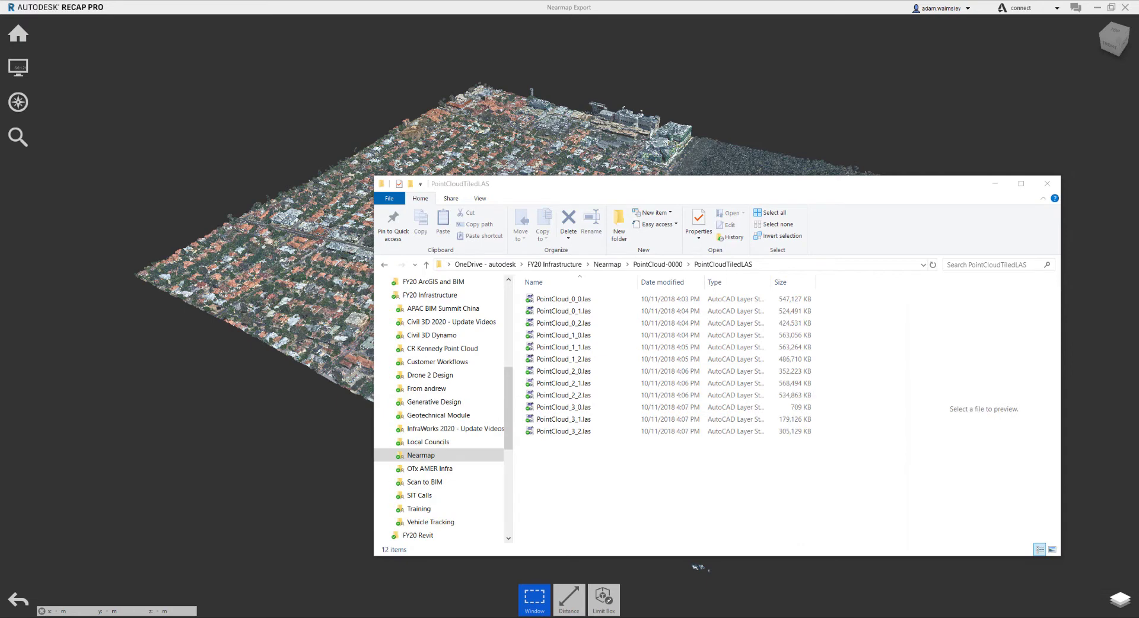
- Minimize the File Explorer window of 12 tiled .las files to reveal the ReCap point cloud
{"action": "left_click", "coordinate": [765, 184]}
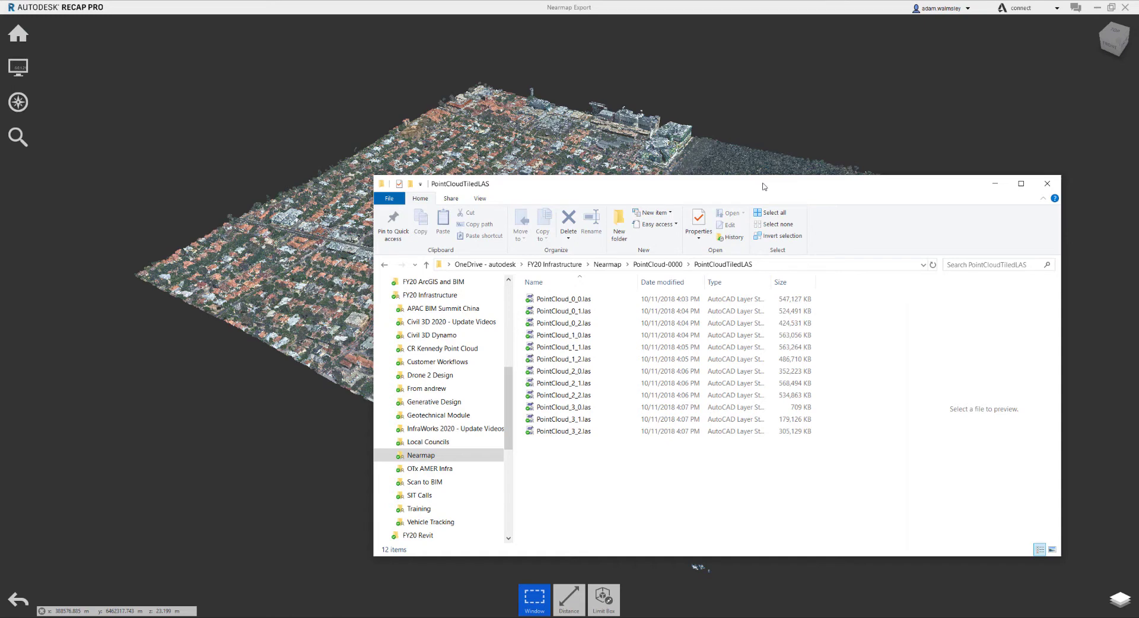
{"action": "left_click_drag", "start_coordinate": [763, 186], "coordinate": [757, 184]}
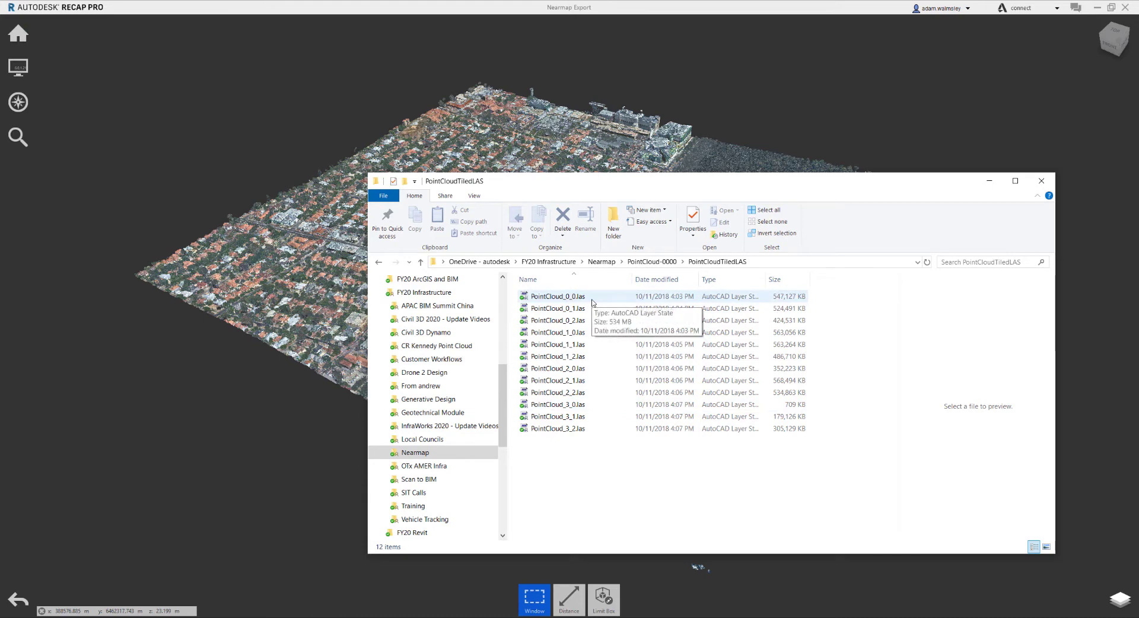
{"action": "left_click", "coordinate": [989, 181]}
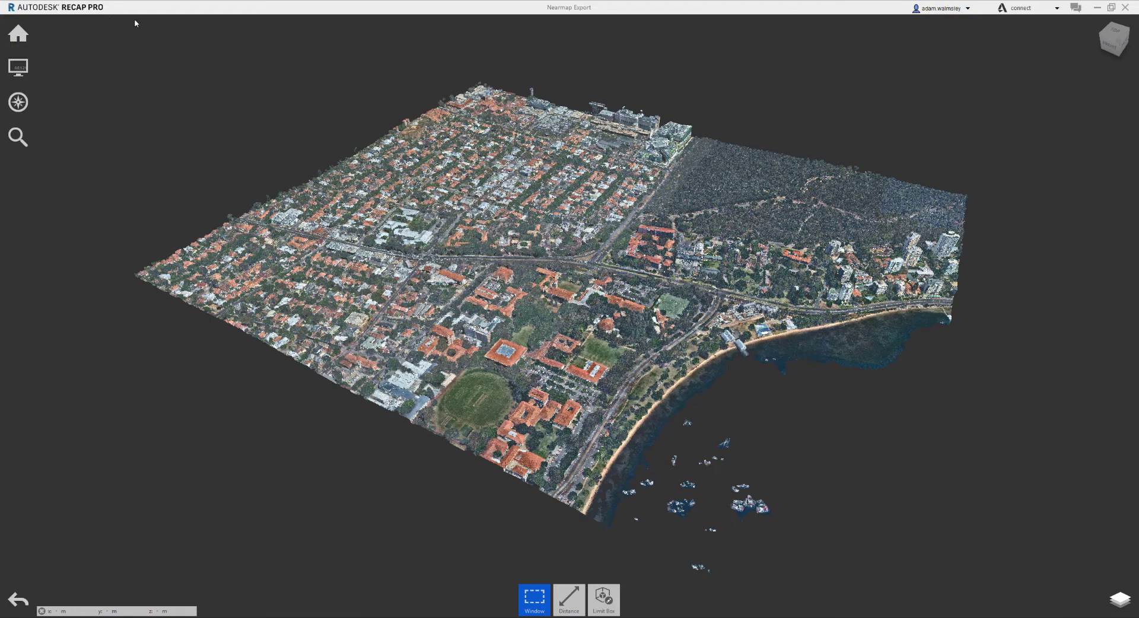
{"action": "scroll", "coordinate": [663, 283], "scroll_direction": "up", "scroll_amount": 8}
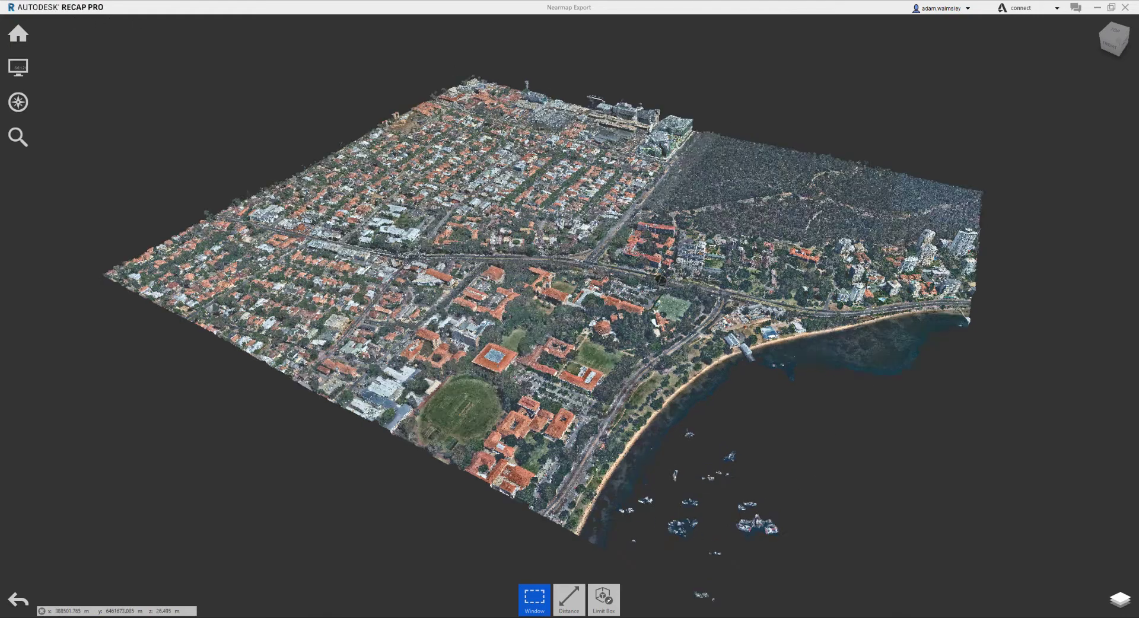
{"action": "scroll", "coordinate": [565, 363], "scroll_direction": "down", "scroll_amount": 8}
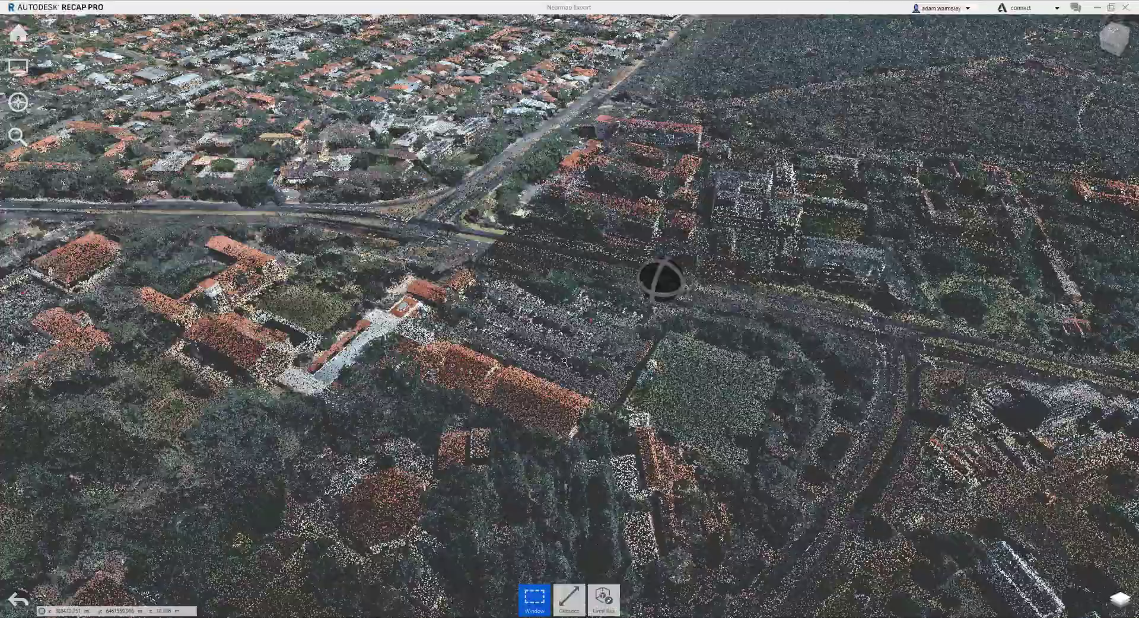
{"action": "scroll", "coordinate": [565, 363], "scroll_direction": "down", "scroll_amount": 4}
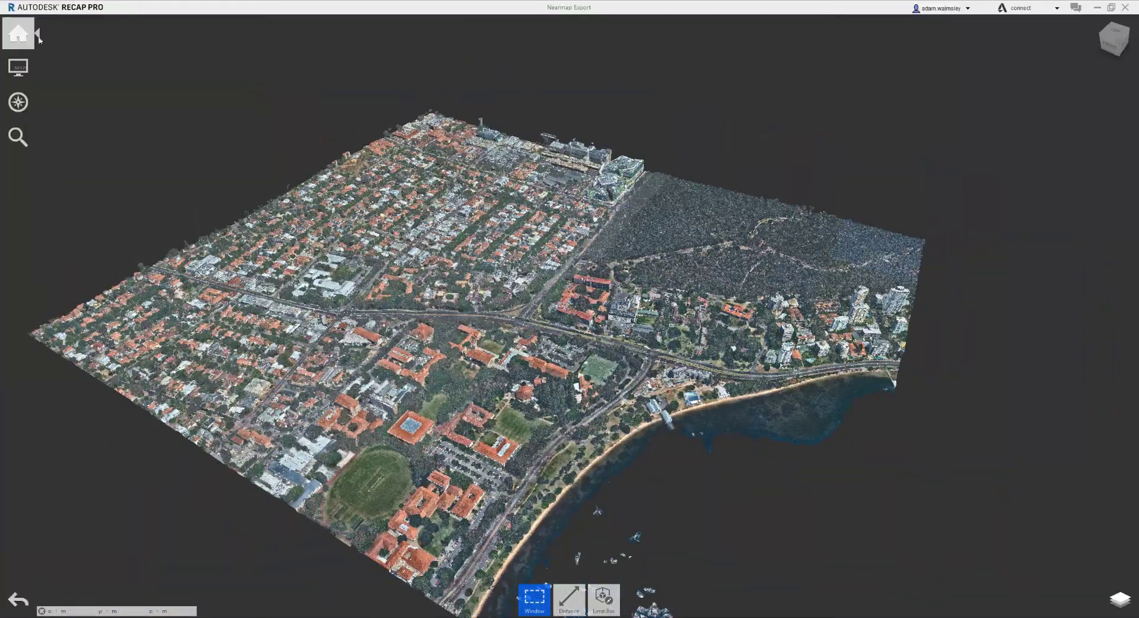
{"action": "left_click", "coordinate": [31, 38]}
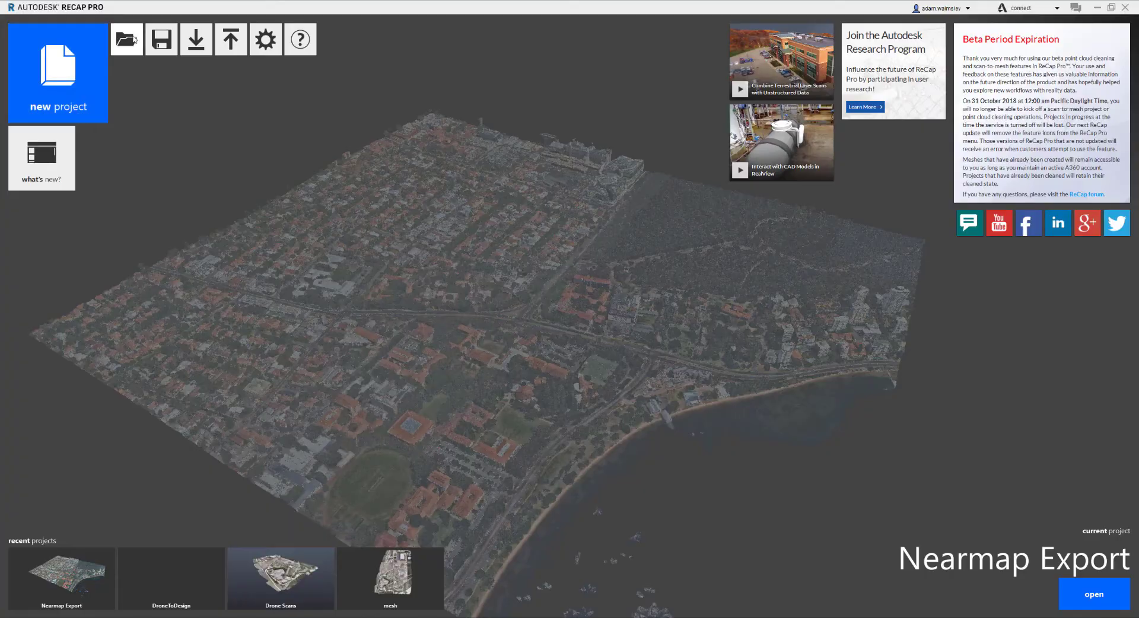
{"action": "left_click", "coordinate": [246, 141]}
{"action": "mouse_move", "coordinate": [20, 34]}
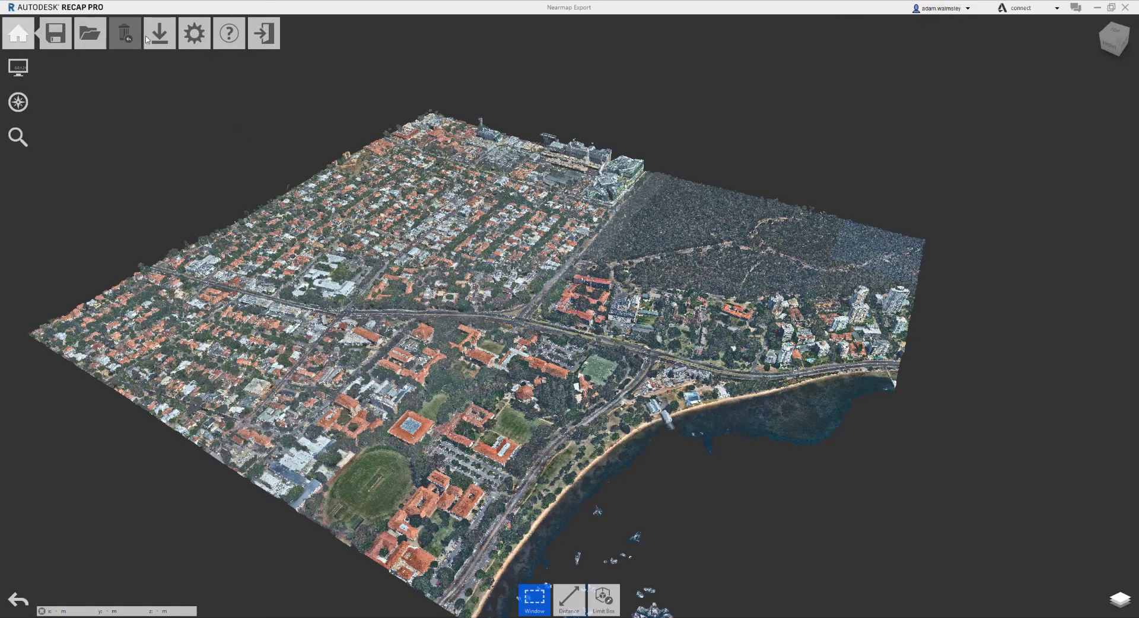
{"action": "left_click", "coordinate": [194, 33]}
{"action": "left_click", "coordinate": [598, 206]}
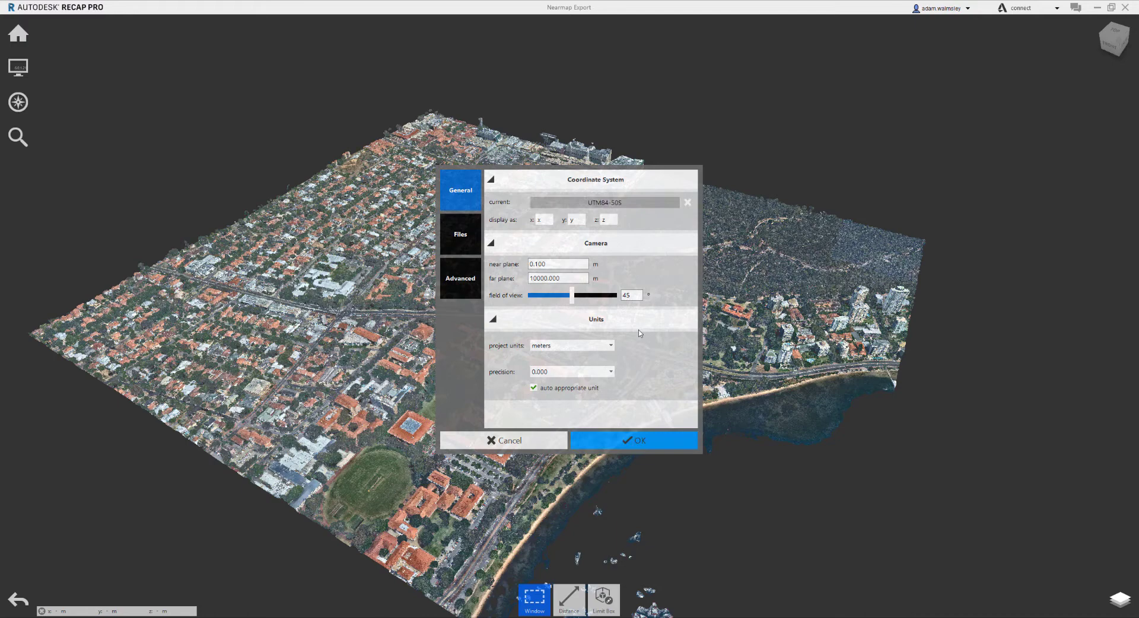
{"action": "left_click", "coordinate": [626, 441]}
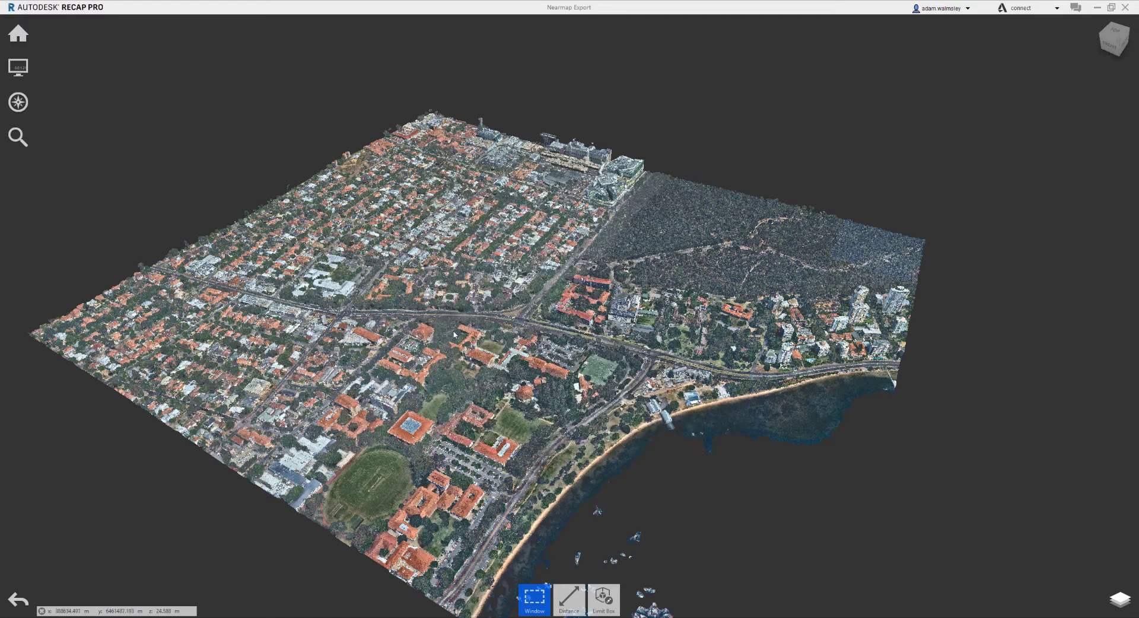
- Colour the point cloud by elevation and orbit slightly to preview it
{"action": "mouse_move", "coordinate": [18, 67]}
{"action": "mouse_move", "coordinate": [56, 67]}
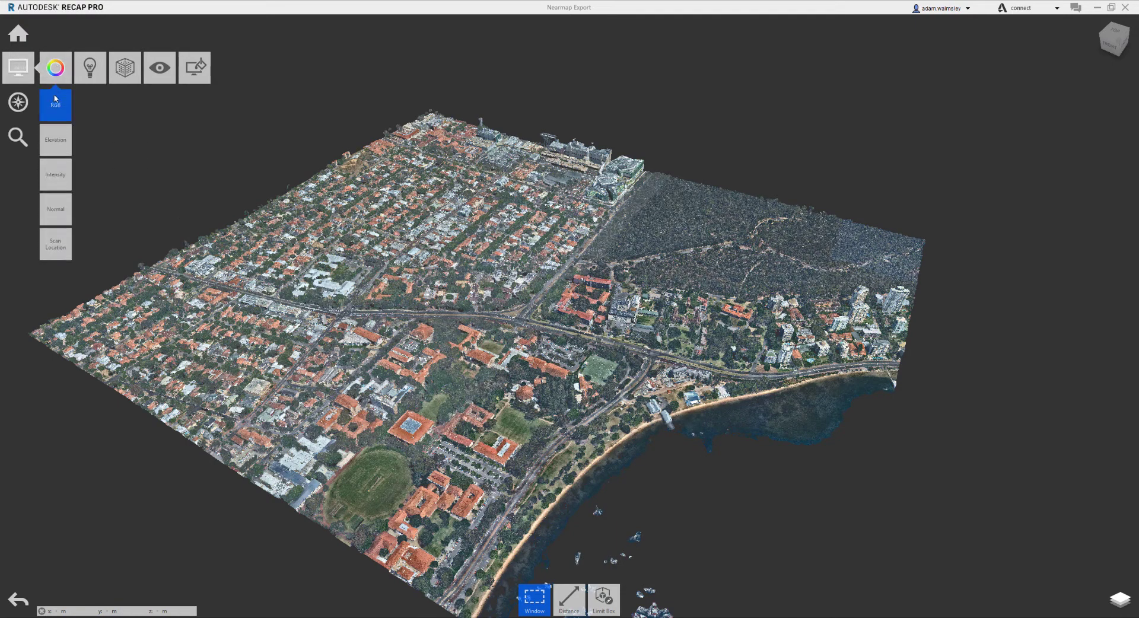
{"action": "left_click", "coordinate": [56, 146]}
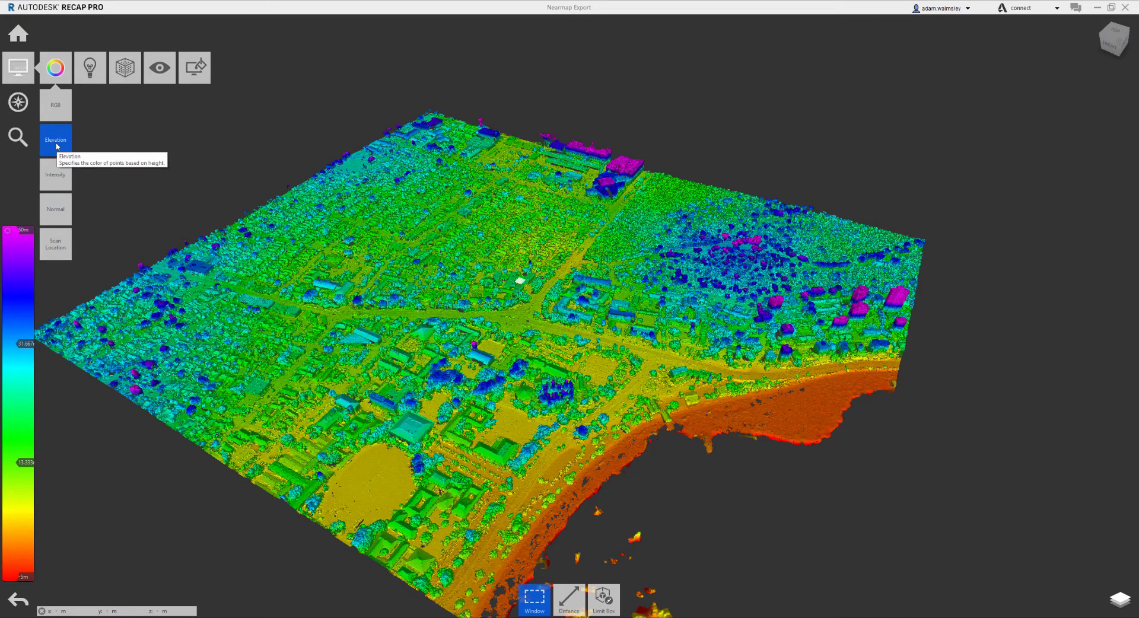
{"action": "mouse_move", "coordinate": [431, 304]}
{"action": "left_mouse_down"}
{"action": "mouse_move", "coordinate": [448, 293]}
{"action": "mouse_move", "coordinate": [412, 296]}
{"action": "left_mouse_up"}
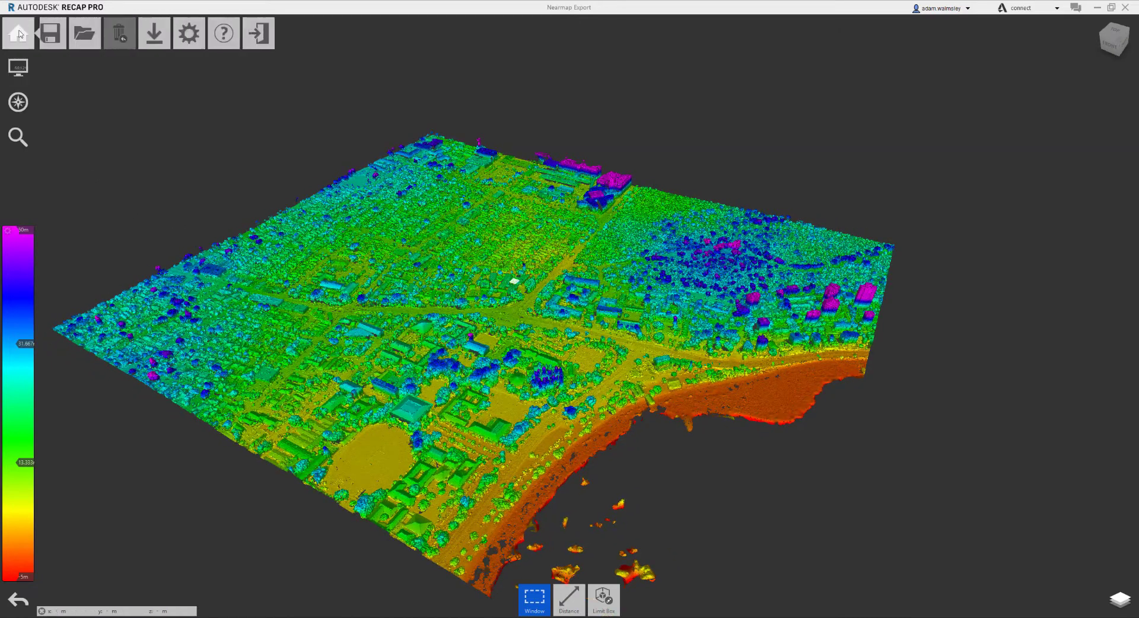
- Return the point cloud to its RGB colour mode
{"action": "mouse_move", "coordinate": [33, 70]}
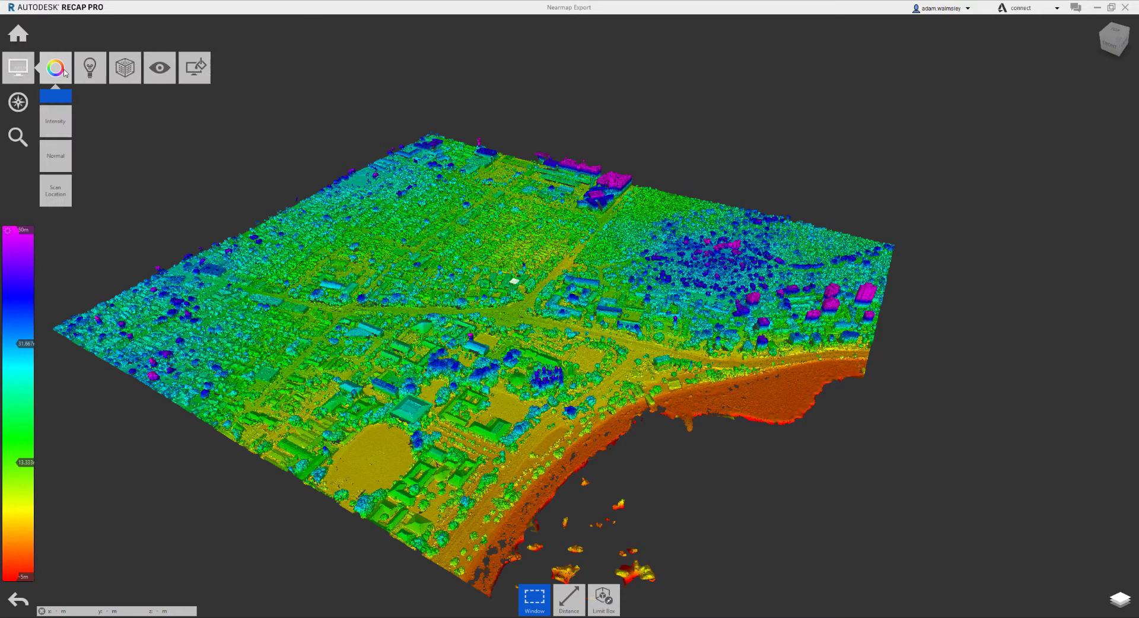
{"action": "left_click", "coordinate": [55, 104]}
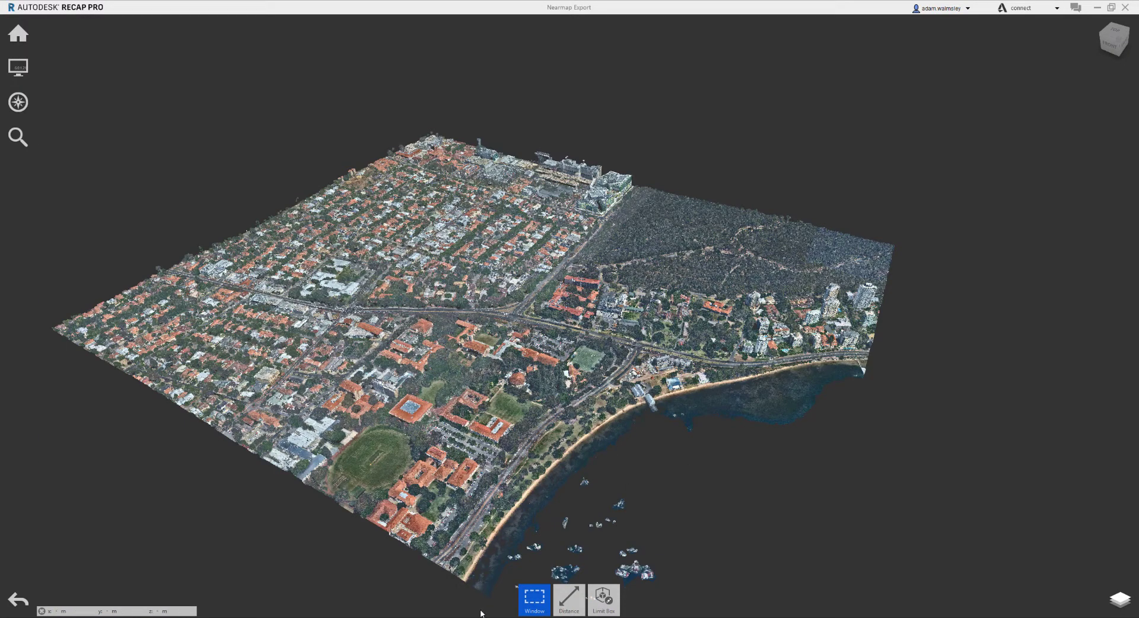
{"action": "mouse_move", "coordinate": [481, 617]}
{"action": "left_click", "coordinate": [482, 588]}
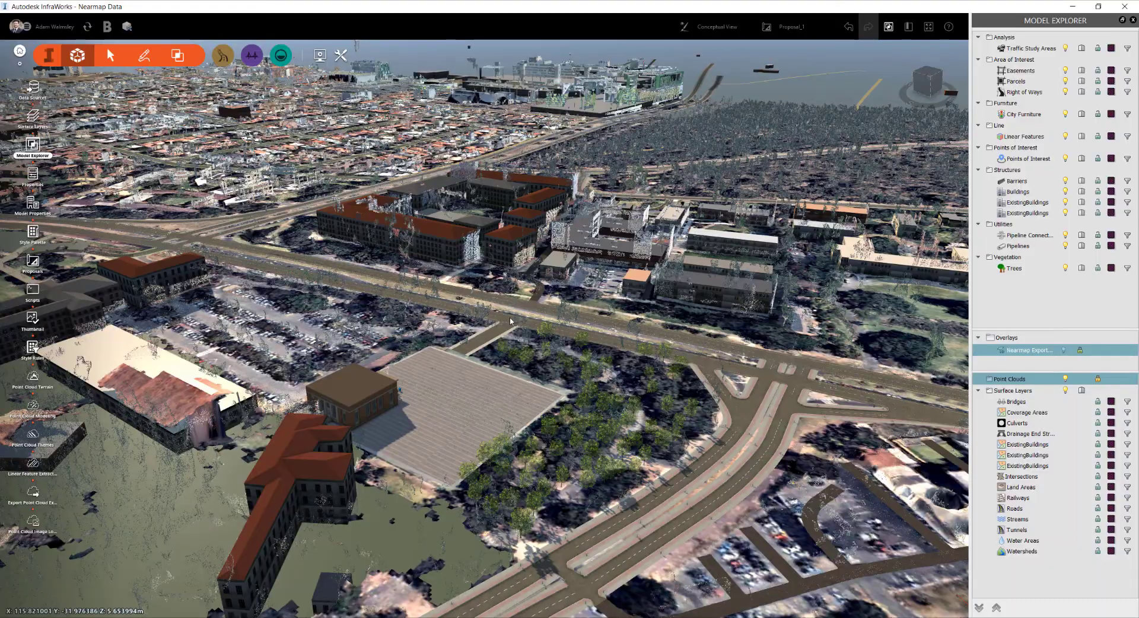
{"action": "scroll", "coordinate": [626, 396], "scroll_direction": "down", "scroll_amount": 2}
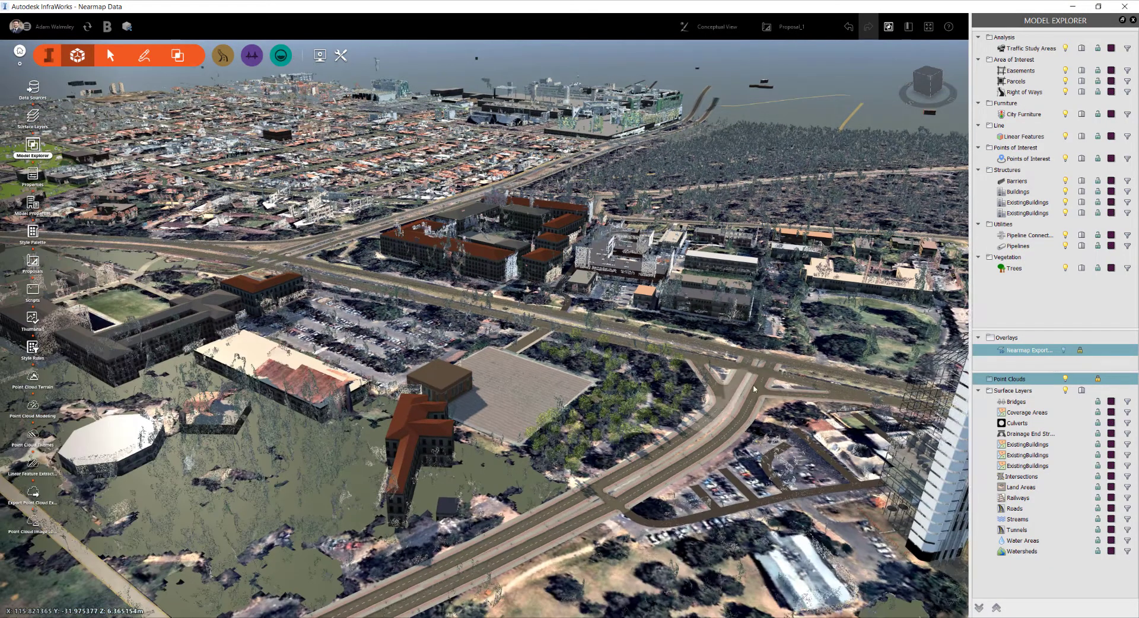
{"action": "right_click_drag", "start_coordinate": [754, 390], "coordinate": [601, 344]}
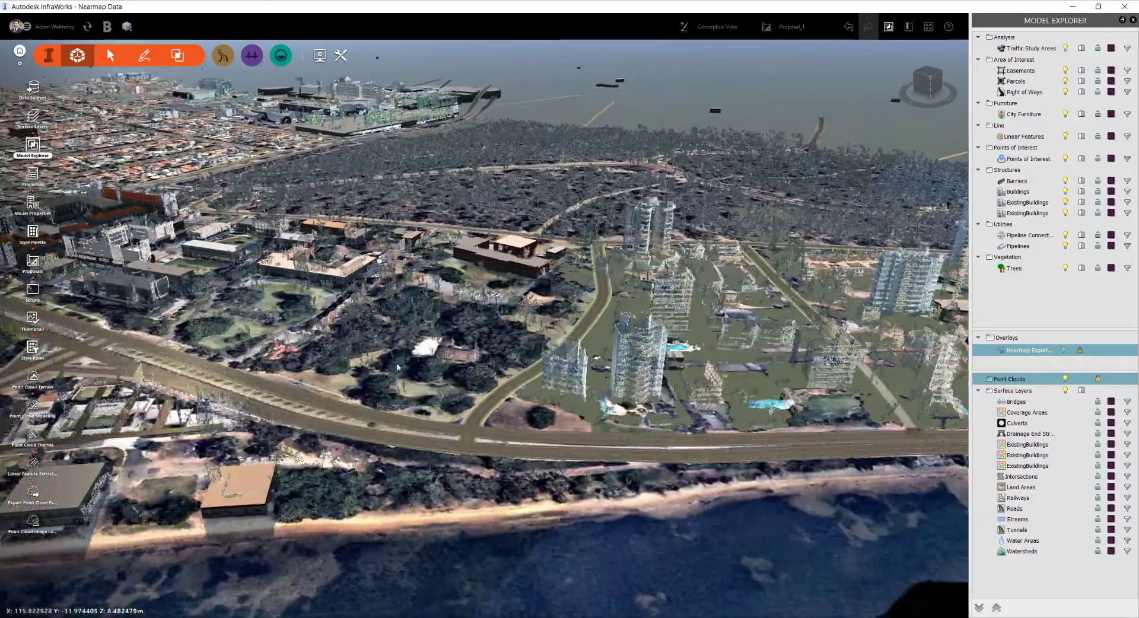
{"action": "scroll", "coordinate": [617, 365], "scroll_direction": "up", "scroll_amount": 3}
{"action": "left_click_drag", "start_coordinate": [622, 369], "coordinate": [619, 342]}
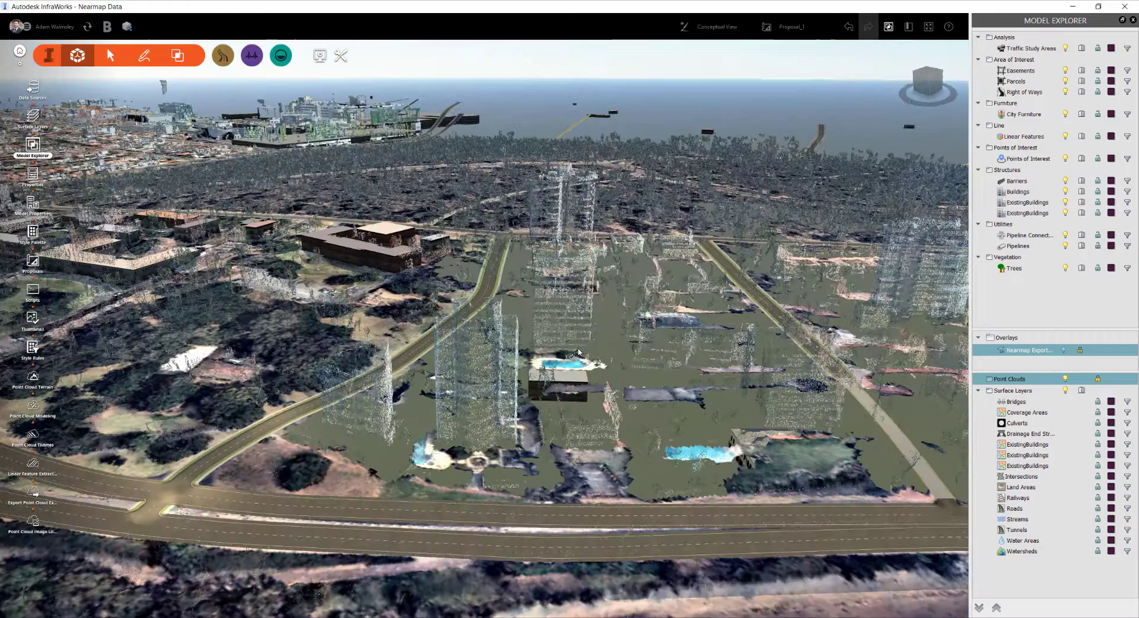
{"action": "scroll", "coordinate": [619, 342], "scroll_direction": "down", "scroll_amount": 5}
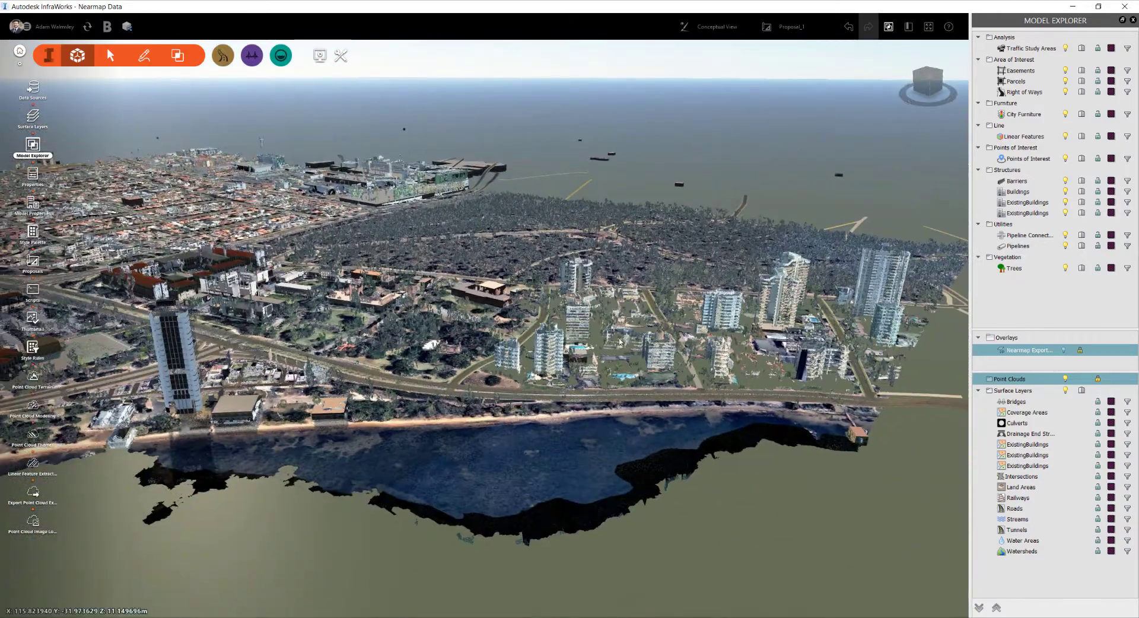
{"action": "mouse_move", "coordinate": [127, 336]}
{"action": "right_mouse_down"}
{"action": "mouse_move", "coordinate": [389, 343]}
{"action": "mouse_move", "coordinate": [407, 356]}
{"action": "right_mouse_up"}
{"action": "scroll", "coordinate": [380, 345], "scroll_direction": "up", "scroll_amount": 3}
{"action": "scroll", "coordinate": [380, 345], "scroll_direction": "up", "scroll_amount": 3}
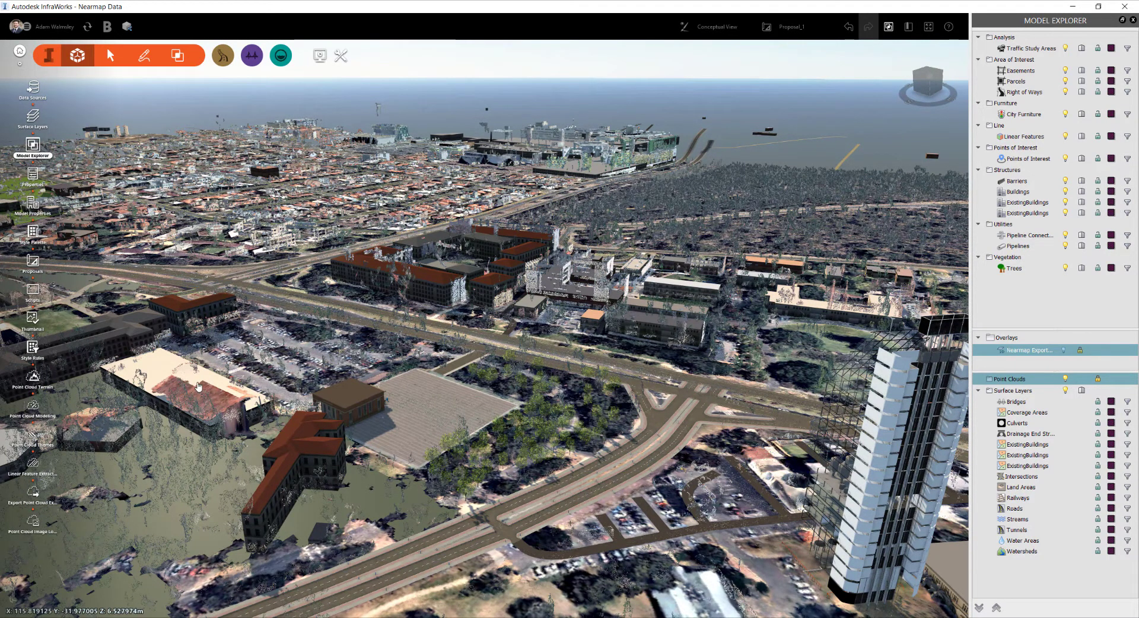
{"action": "left_click", "coordinate": [33, 376]}
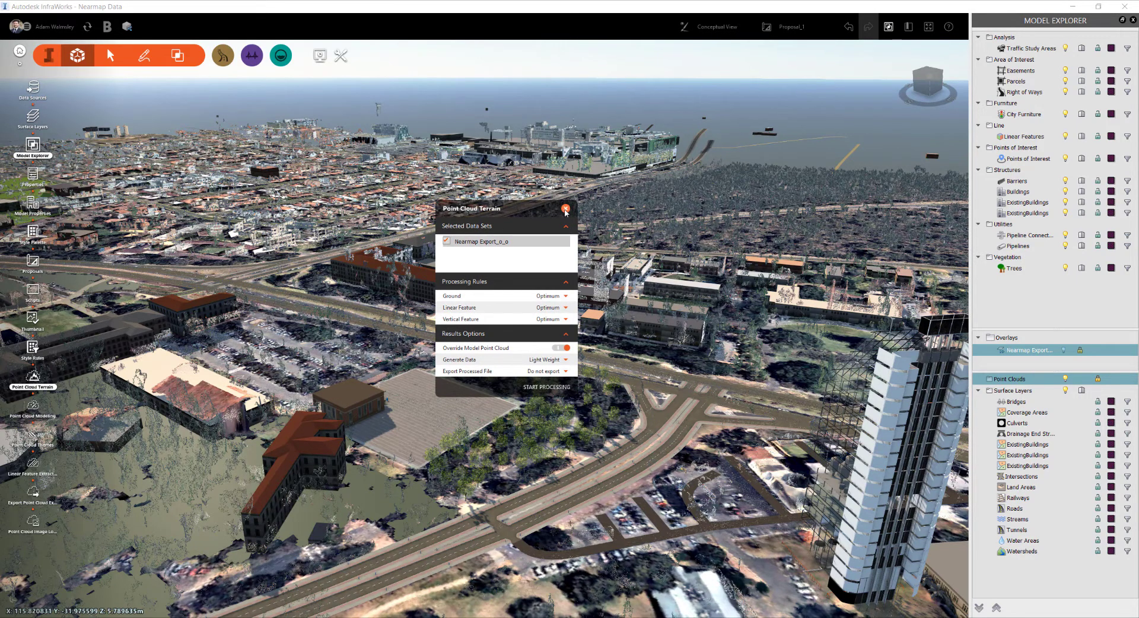
{"action": "left_click", "coordinate": [565, 209]}
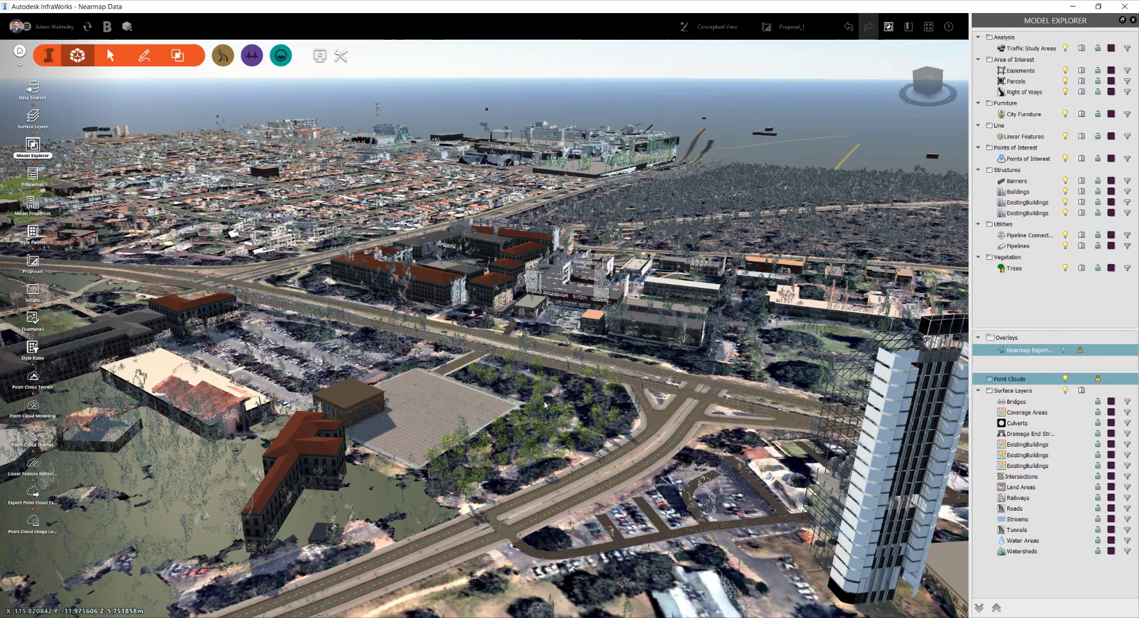
{"action": "scroll", "coordinate": [529, 407], "scroll_direction": "up", "scroll_amount": 2}
{"action": "scroll", "coordinate": [529, 405], "scroll_direction": "up", "scroll_amount": 4}
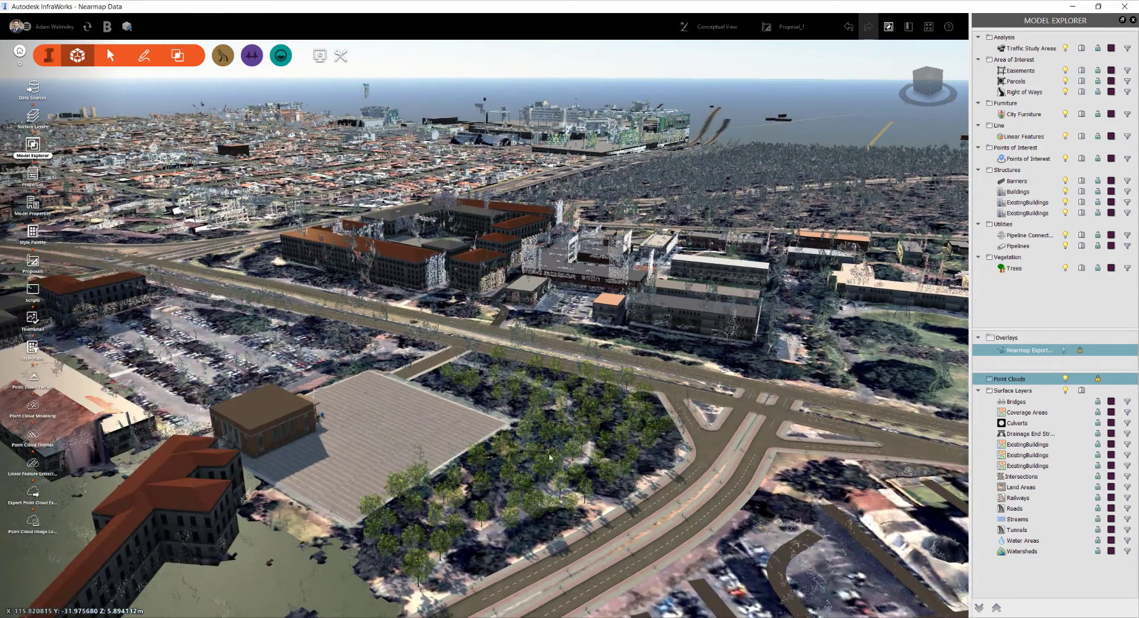
{"action": "scroll", "coordinate": [564, 446], "scroll_direction": "up", "scroll_amount": 4}
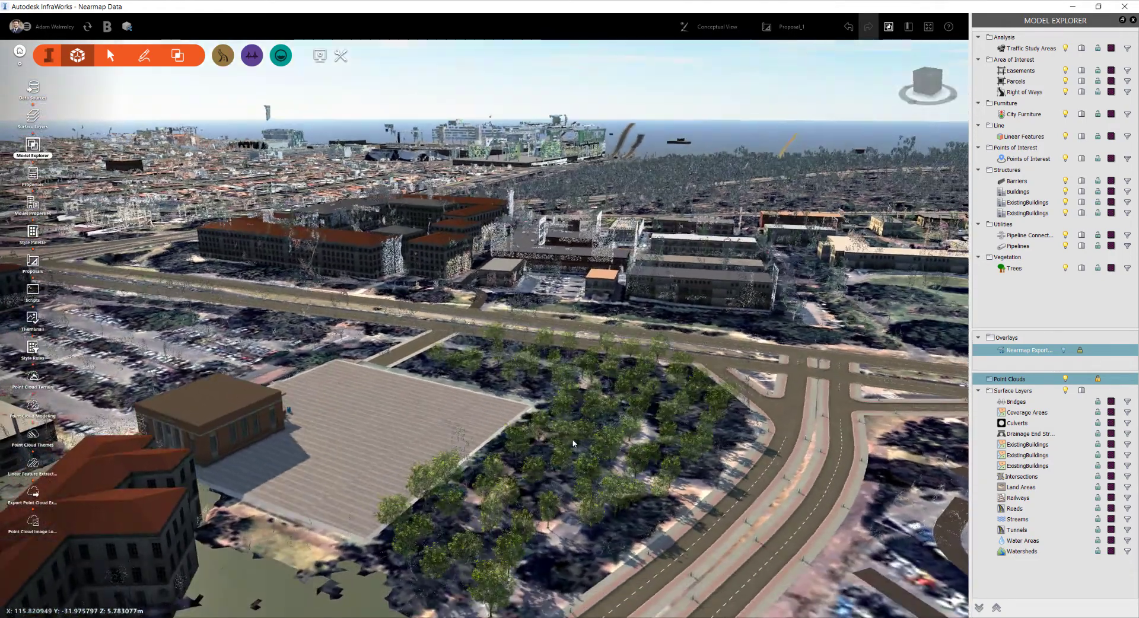
{"action": "scroll", "coordinate": [591, 504], "scroll_direction": "up", "scroll_amount": 2}
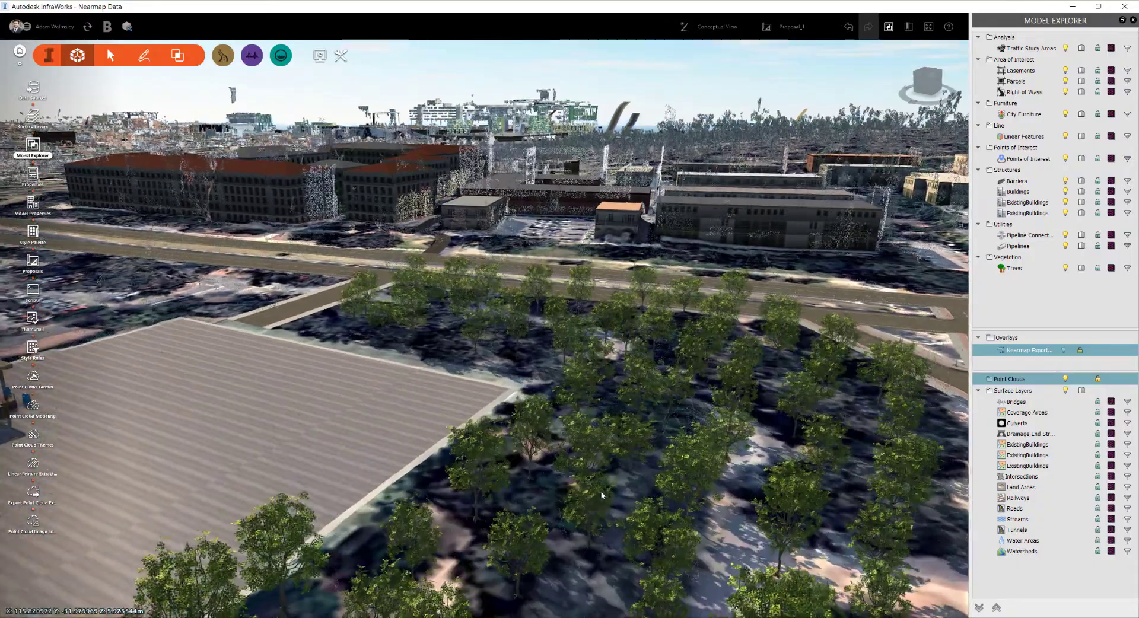
{"action": "scroll", "coordinate": [570, 447], "scroll_direction": "down", "scroll_amount": 2}
{"action": "left_click_drag", "start_coordinate": [569, 447], "coordinate": [283, 449]}
{"action": "middle_click_drag", "start_coordinate": [283, 450], "coordinate": [573, 271]}
{"action": "scroll", "coordinate": [575, 338], "scroll_direction": "up", "scroll_amount": 3}
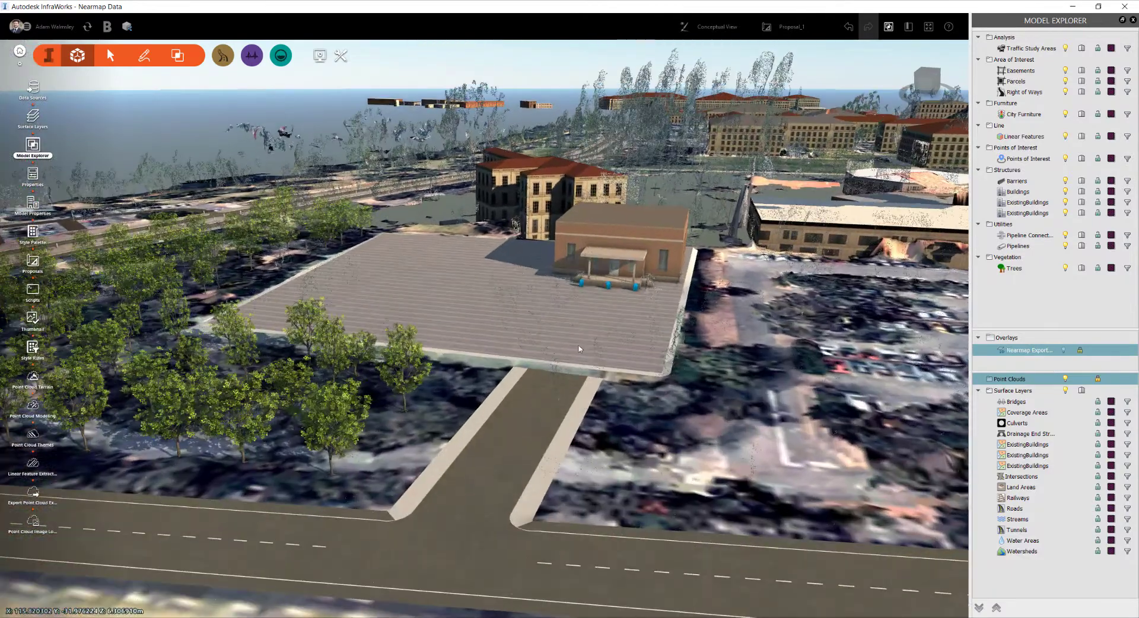
{"action": "left_click_drag", "start_coordinate": [577, 348], "coordinate": [502, 363]}
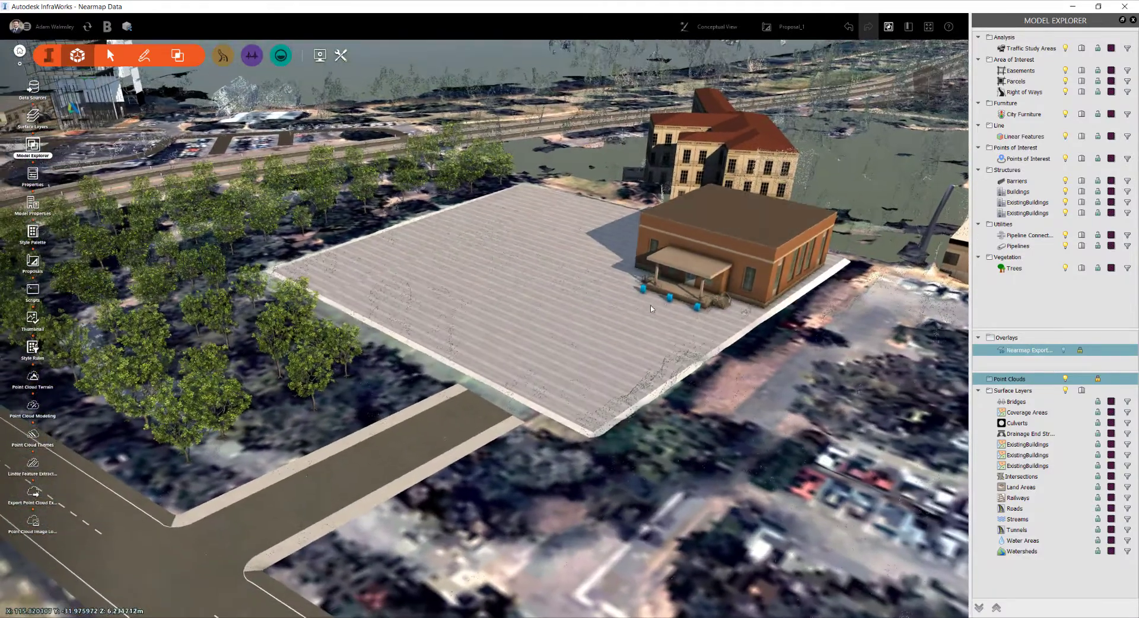
{"action": "scroll", "coordinate": [653, 306], "scroll_direction": "up", "scroll_amount": 3}
{"action": "scroll", "coordinate": [664, 299], "scroll_direction": "down", "scroll_amount": 2}
{"action": "scroll", "coordinate": [663, 299], "scroll_direction": "down", "scroll_amount": 1}
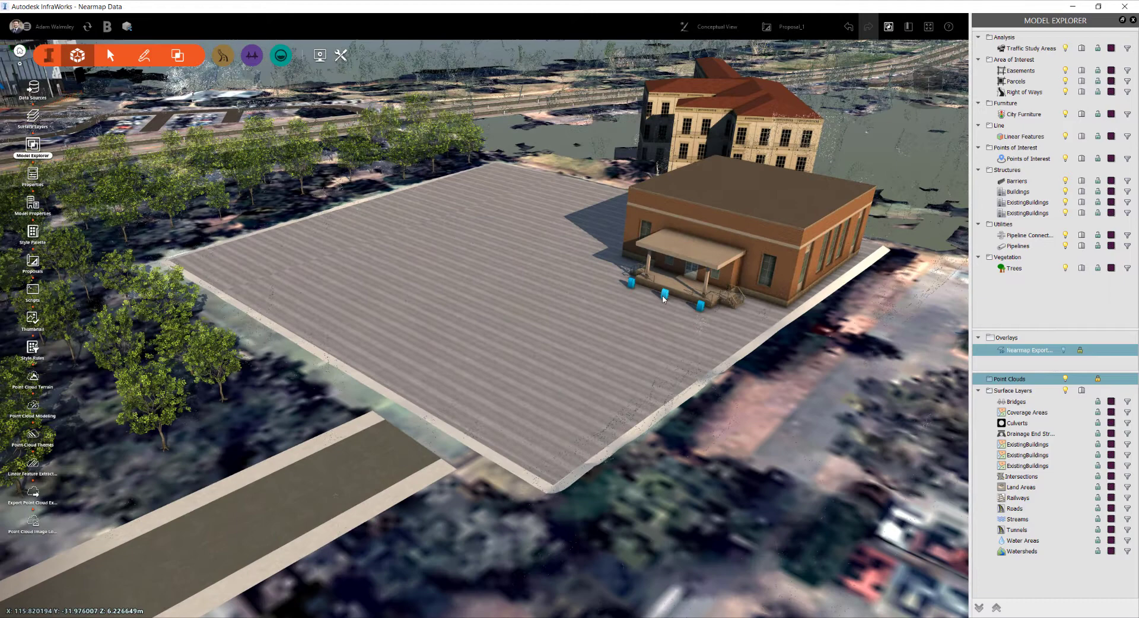
{"action": "scroll", "coordinate": [664, 297], "scroll_direction": "up", "scroll_amount": 1}
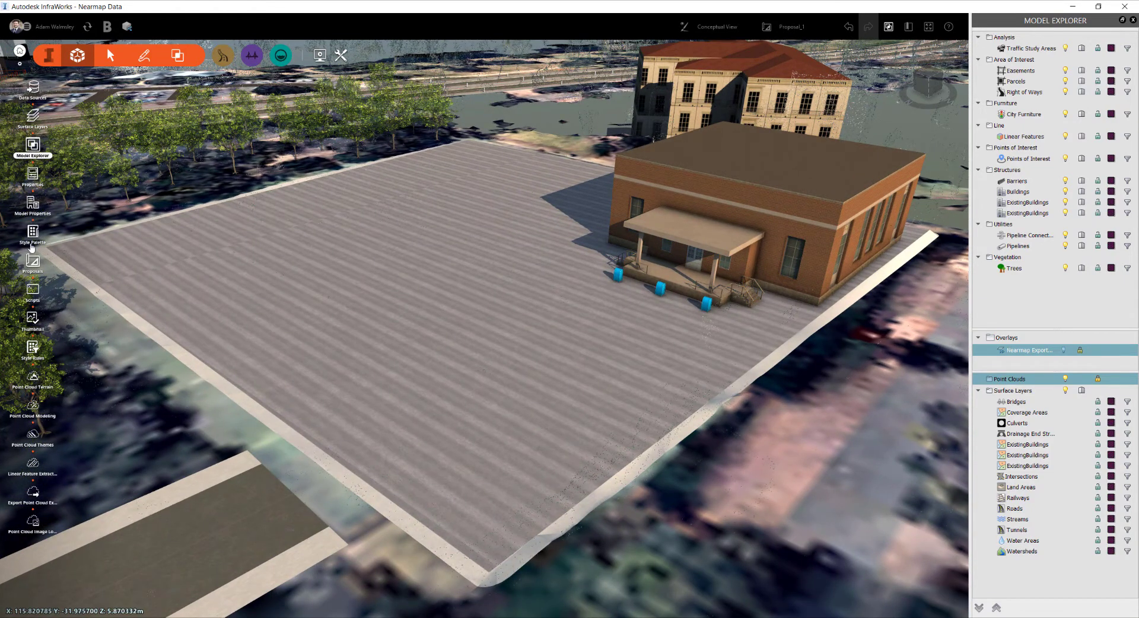
- Place a Honda Accord city furniture vehicle on the plaza
{"action": "left_click", "coordinate": [109, 57]}
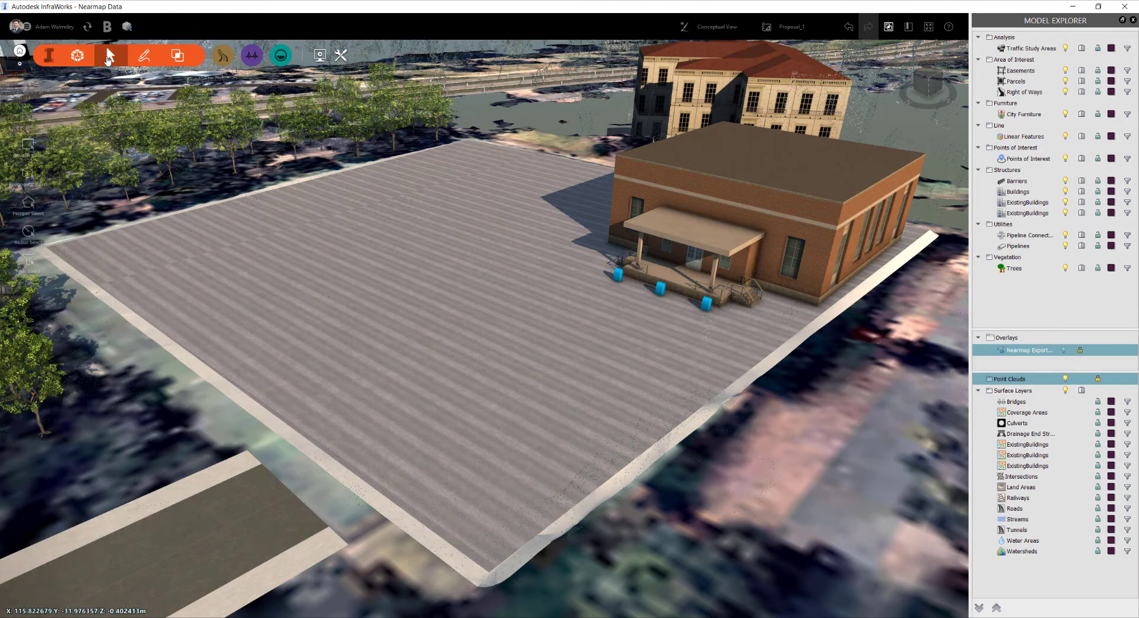
{"action": "left_click", "coordinate": [145, 56]}
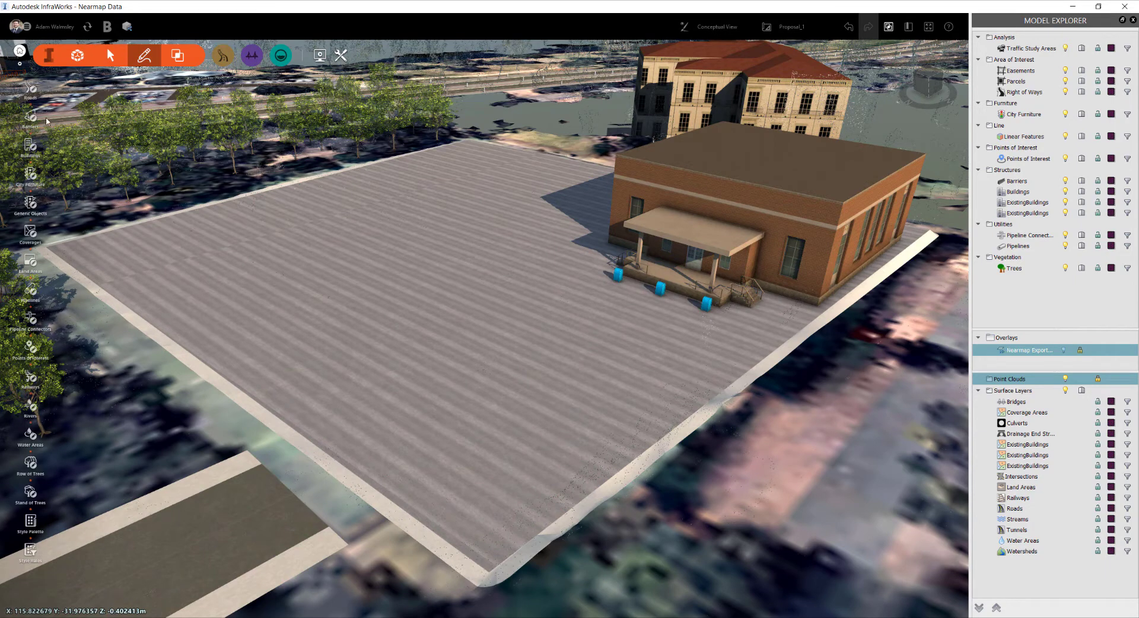
{"action": "left_click", "coordinate": [33, 175]}
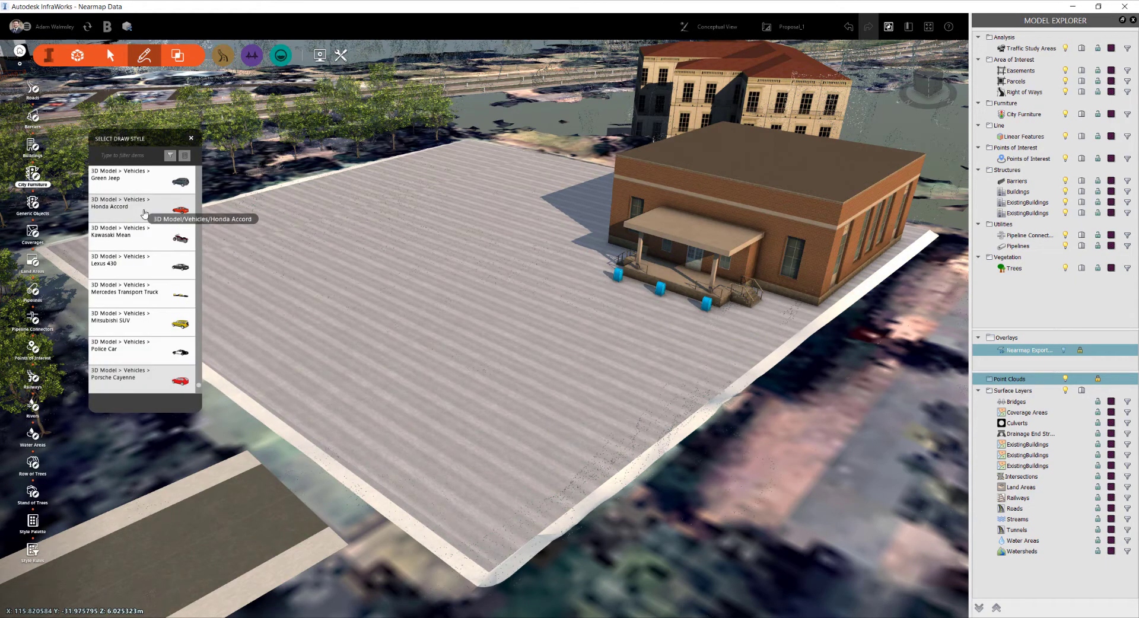
{"action": "left_click", "coordinate": [438, 277]}
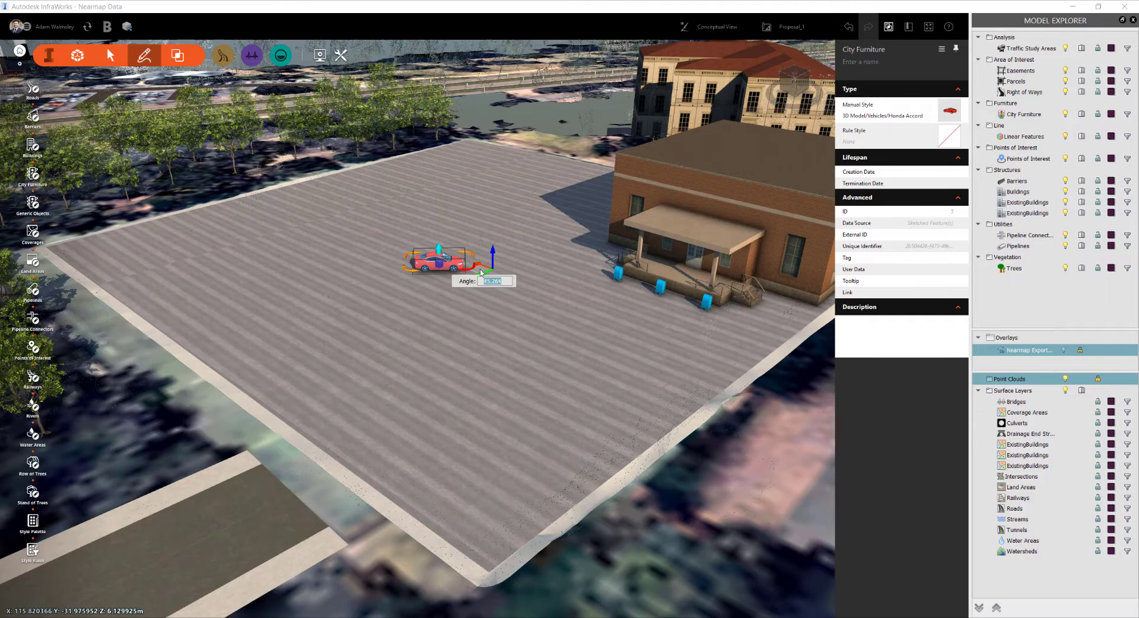
- Delete the trial Honda Accord from the plaza
{"action": "left_click", "coordinate": [453, 310]}
{"action": "scroll", "coordinate": [452, 310], "scroll_direction": "down", "scroll_amount": 1}
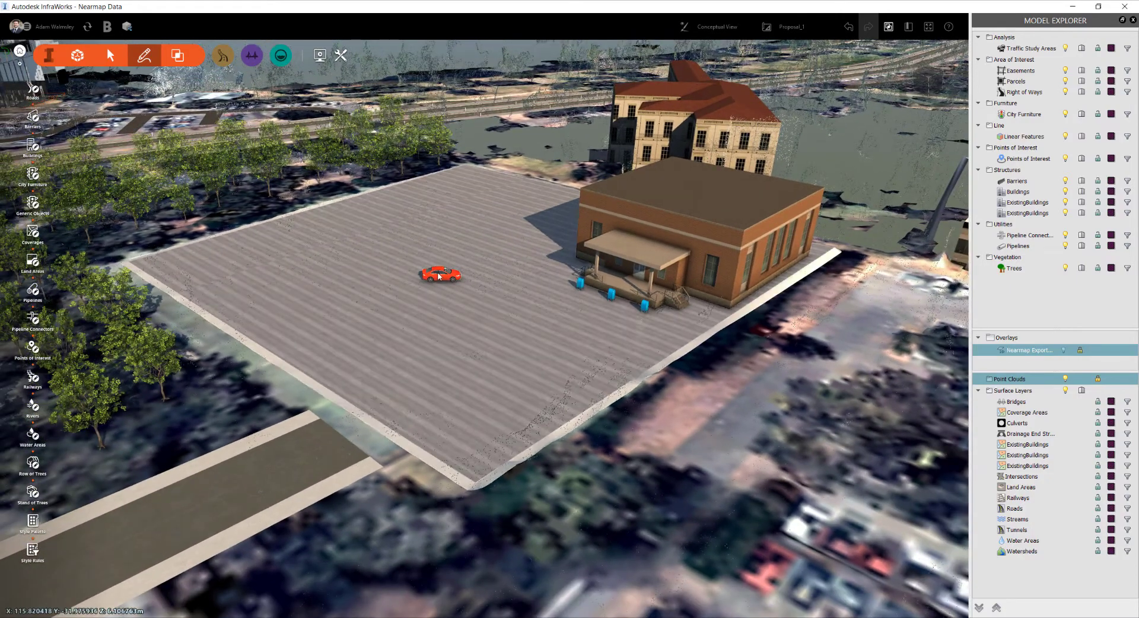
{"action": "left_click", "coordinate": [439, 277]}
{"action": "key", "text": "Delete"}
{"action": "scroll", "coordinate": [452, 310], "scroll_direction": "down", "scroll_amount": 3}
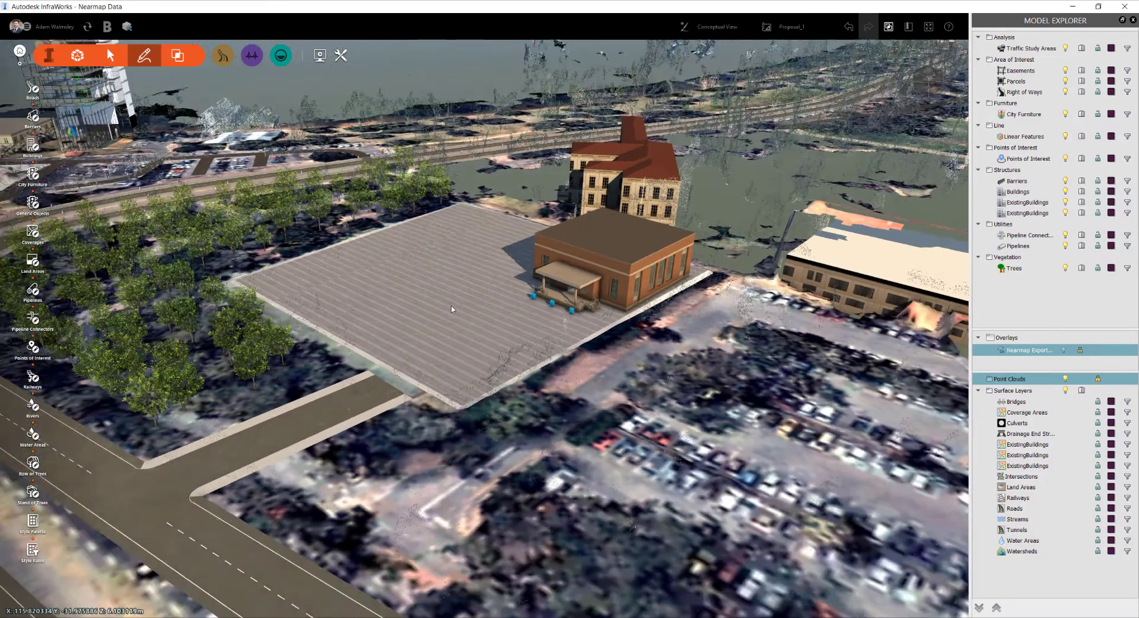
{"action": "scroll", "coordinate": [451, 309], "scroll_direction": "down", "scroll_amount": 5}
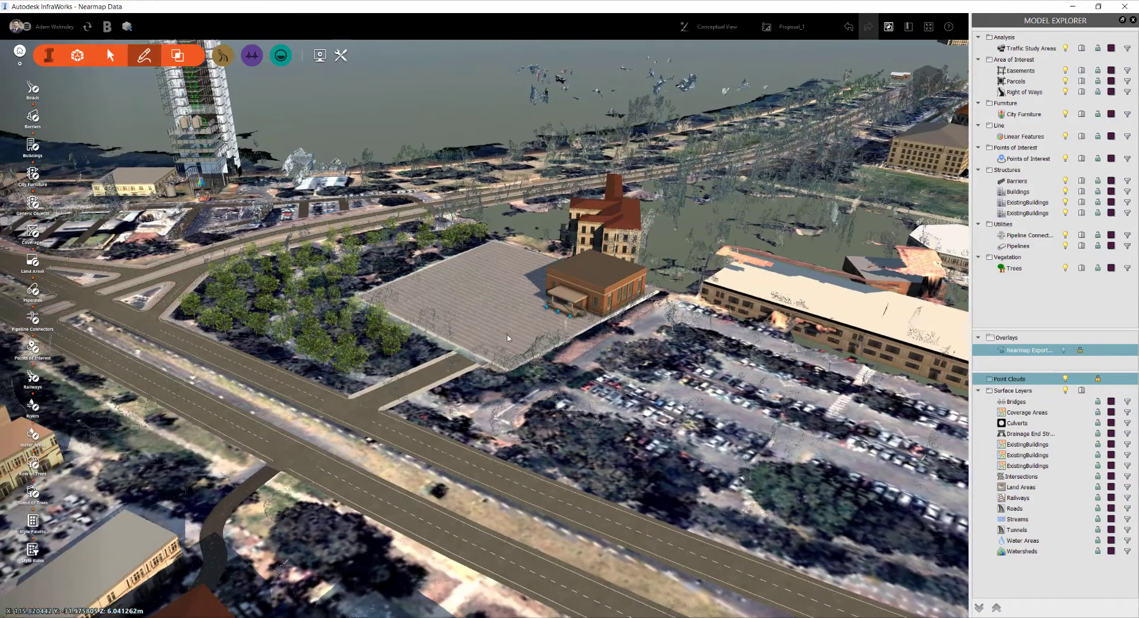
{"action": "middle_click_drag", "start_coordinate": [508, 339], "coordinate": [559, 501]}
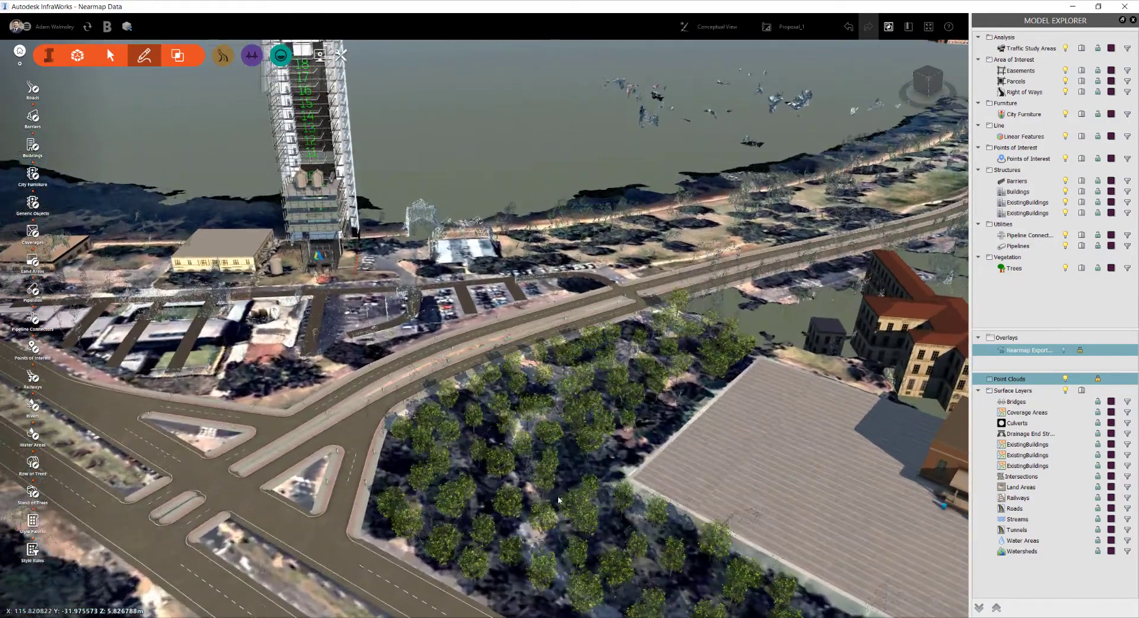
{"action": "scroll", "coordinate": [420, 347], "scroll_direction": "up", "scroll_amount": 4}
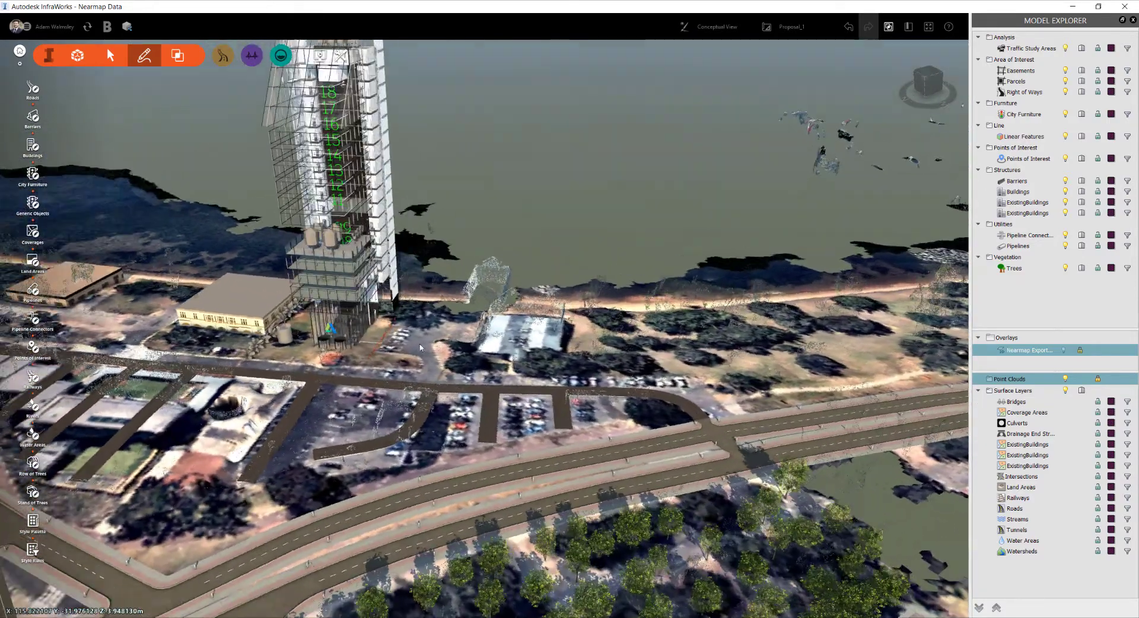
{"action": "middle_click_drag", "start_coordinate": [420, 347], "coordinate": [464, 409]}
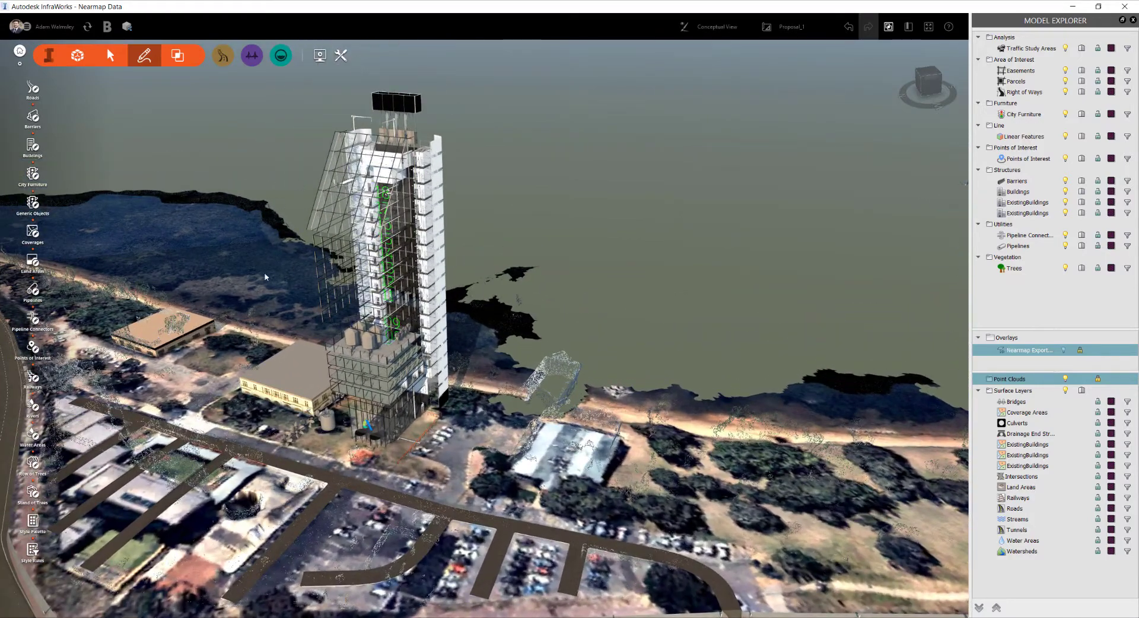
{"action": "middle_click_drag", "start_coordinate": [508, 446], "coordinate": [577, 466]}
{"action": "scroll", "coordinate": [577, 466], "scroll_direction": "up", "scroll_amount": 5}
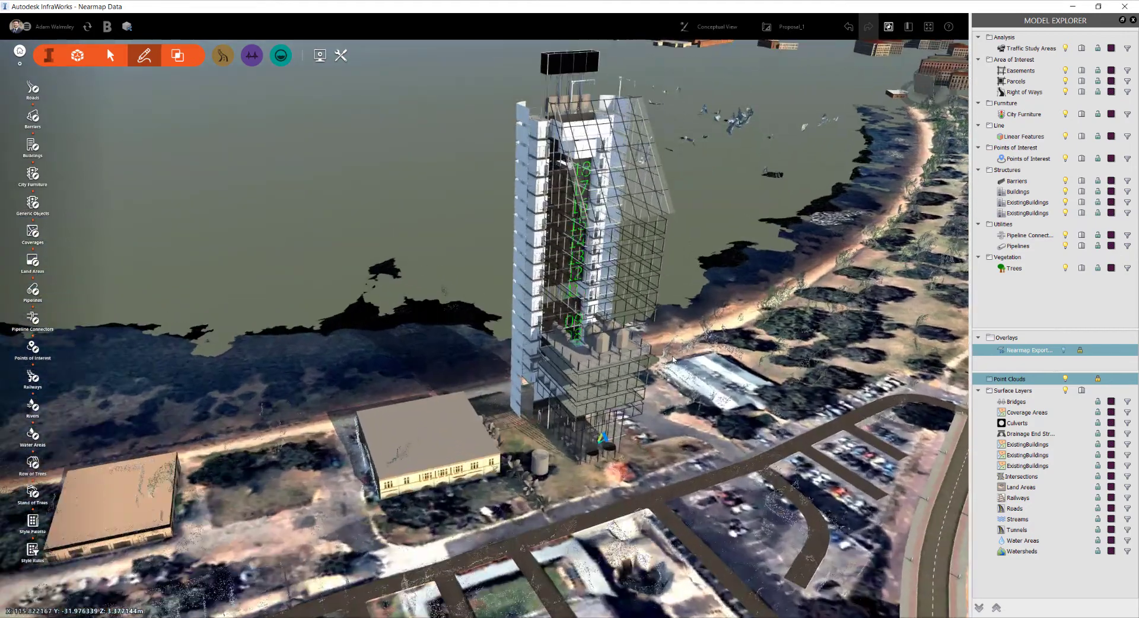
{"action": "scroll", "coordinate": [594, 483], "scroll_direction": "up", "scroll_amount": 5}
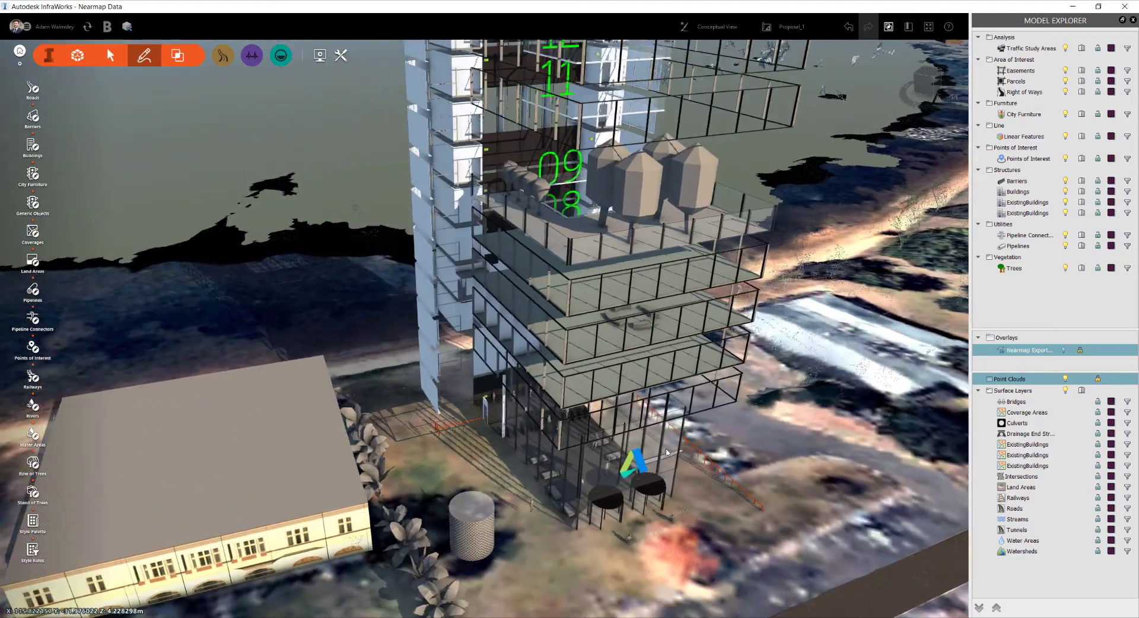
{"action": "middle_click_drag", "start_coordinate": [667, 453], "coordinate": [570, 438]}
{"action": "scroll", "coordinate": [570, 438], "scroll_direction": "down", "scroll_amount": 6}
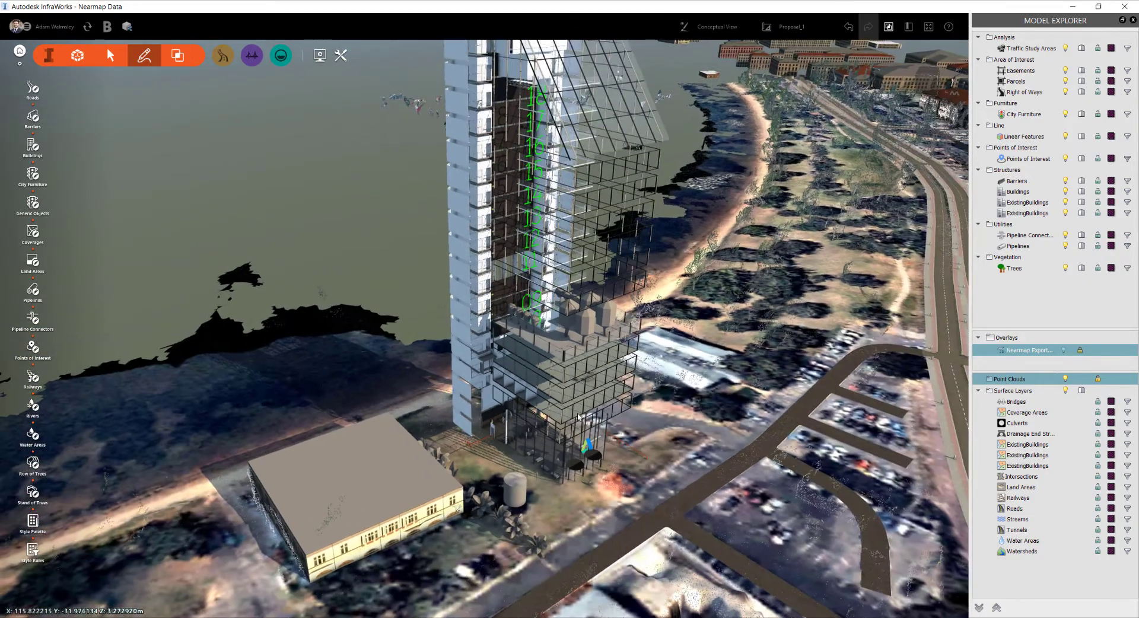
{"action": "scroll", "coordinate": [542, 244], "scroll_direction": "up", "scroll_amount": 5}
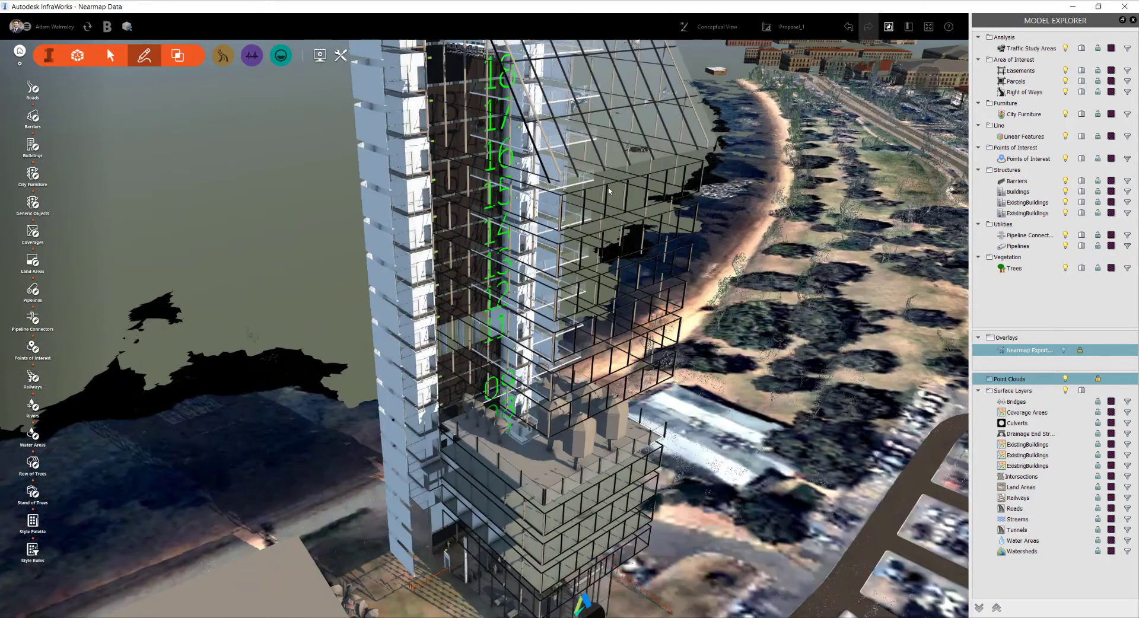
{"action": "scroll", "coordinate": [547, 212], "scroll_direction": "down", "scroll_amount": 10}
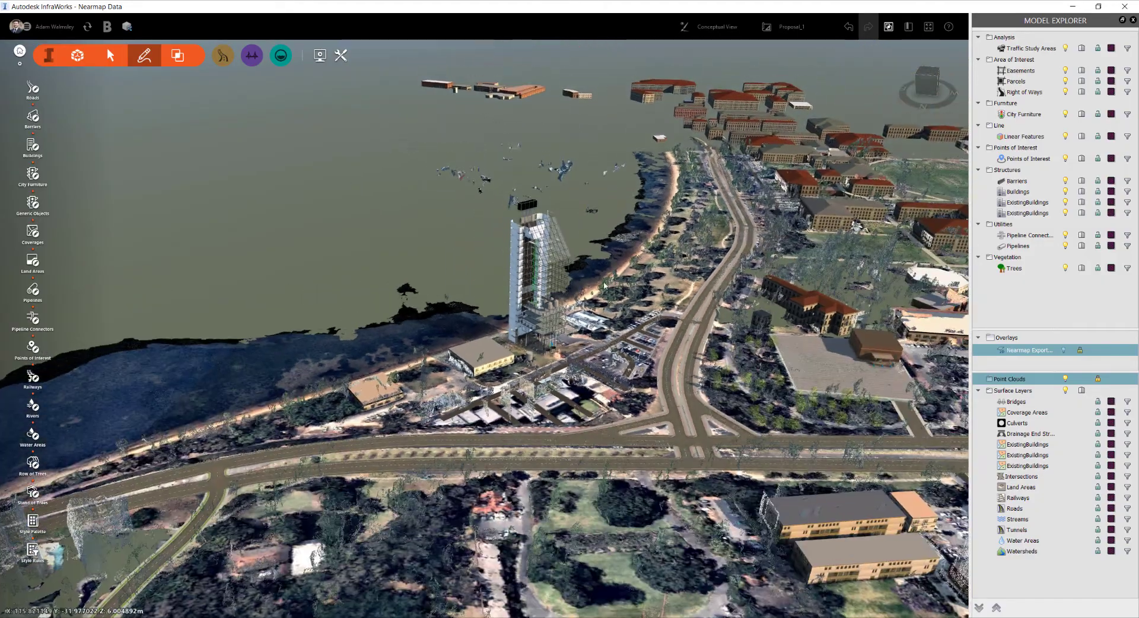
{"action": "middle_click_drag", "start_coordinate": [545, 282], "coordinate": [417, 286]}
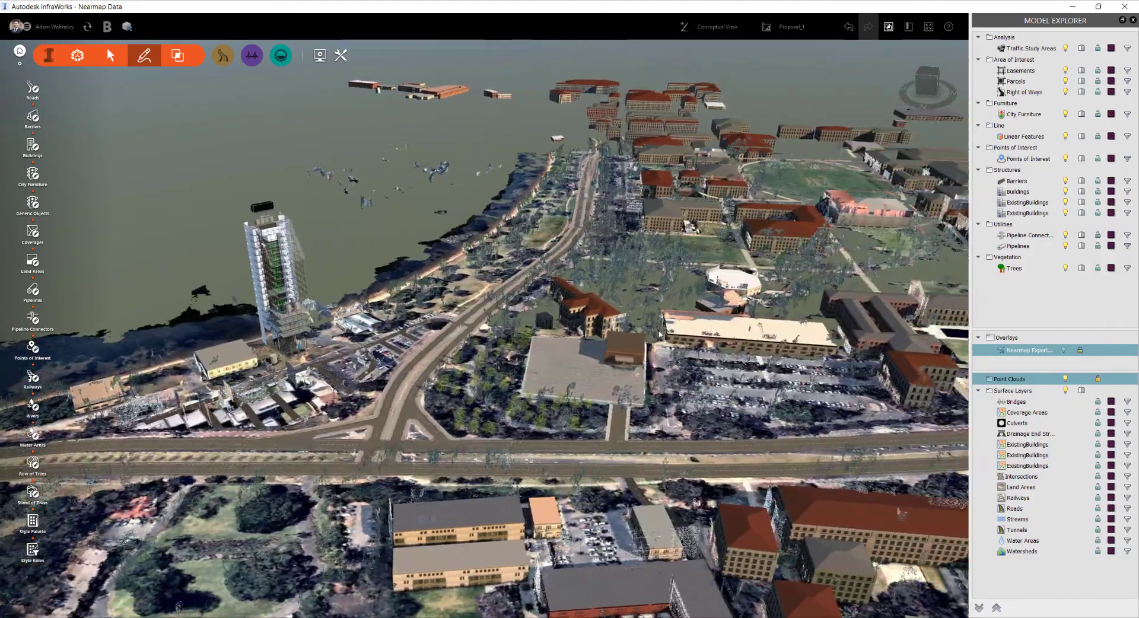
{"action": "left_click_drag", "start_coordinate": [641, 291], "coordinate": [297, 429]}
- Reorient the view over the intersection, then open and dismiss the IMX export settings from Utilities
{"action": "scroll", "coordinate": [428, 273], "scroll_direction": "up", "scroll_amount": 3}
{"action": "middle_click_drag", "start_coordinate": [433, 267], "coordinate": [627, 381]}
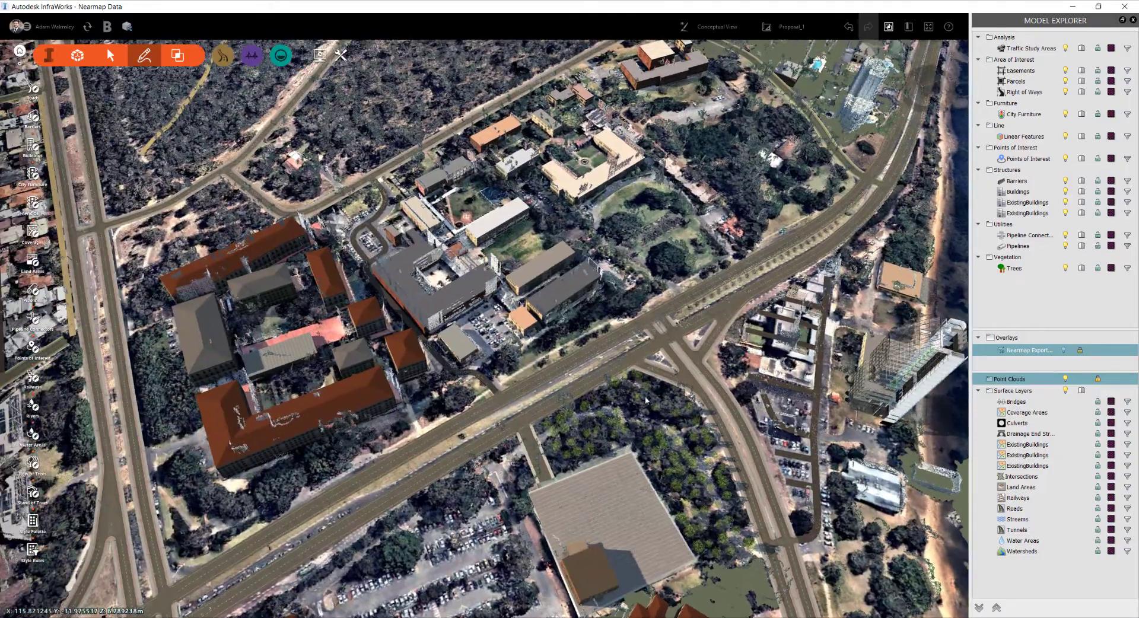
{"action": "left_click_drag", "start_coordinate": [627, 380], "coordinate": [571, 437]}
{"action": "middle_click_drag", "start_coordinate": [572, 437], "coordinate": [399, 378]}
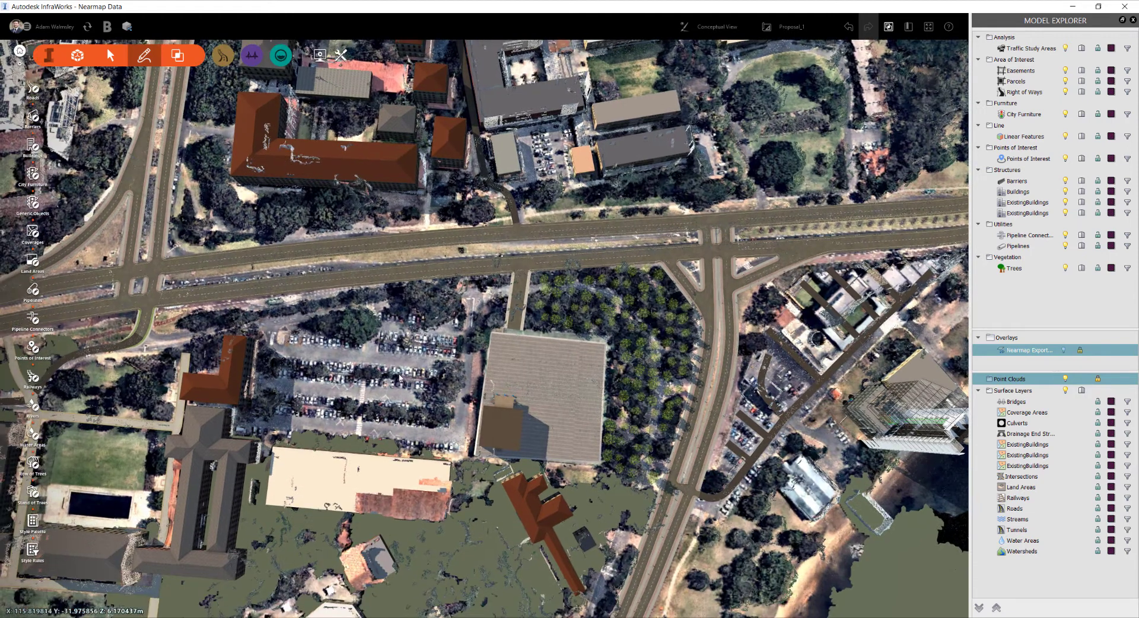
{"action": "left_click", "coordinate": [341, 57]}
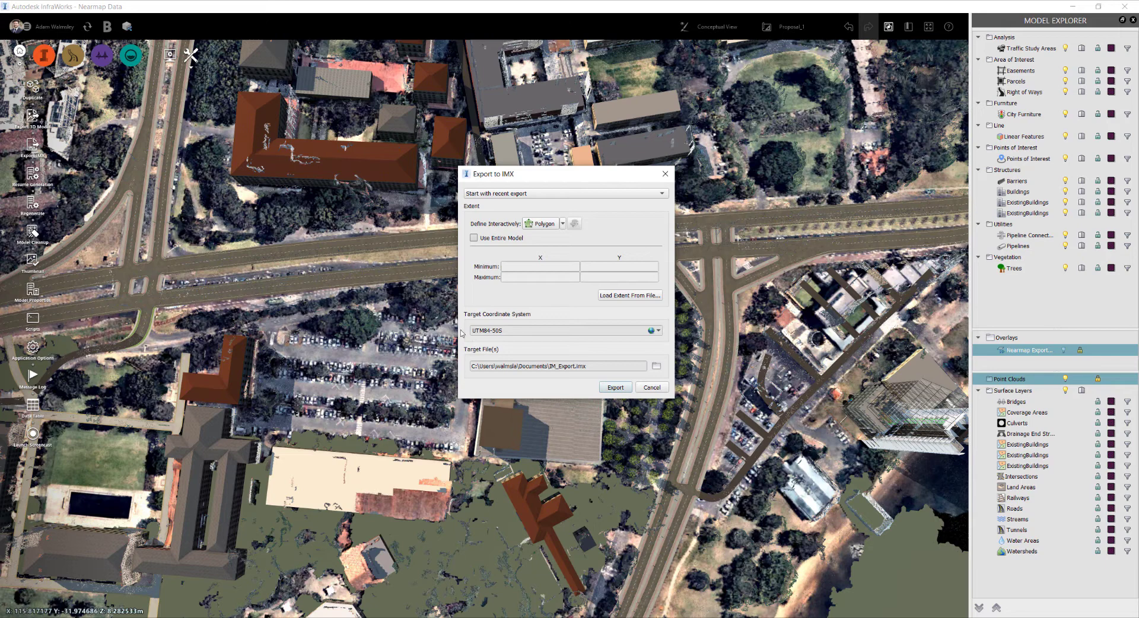
{"action": "left_click", "coordinate": [663, 175]}
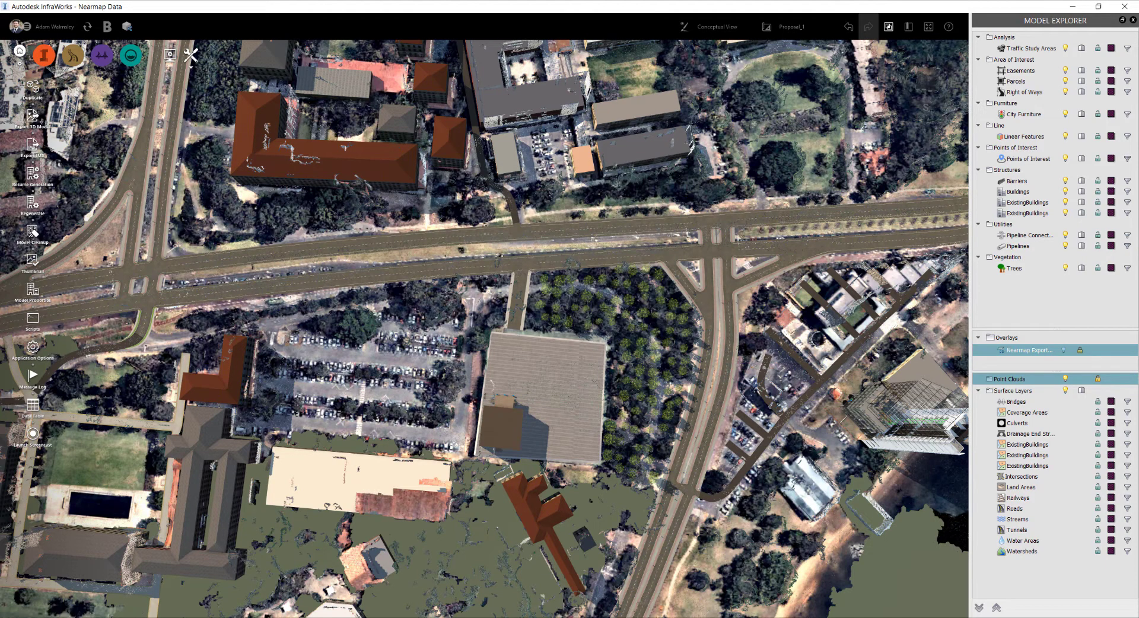
- In the Nearmap Model drawing, turn off the aerial background map from Geolocation
{"action": "left_click", "coordinate": [401, 591]}
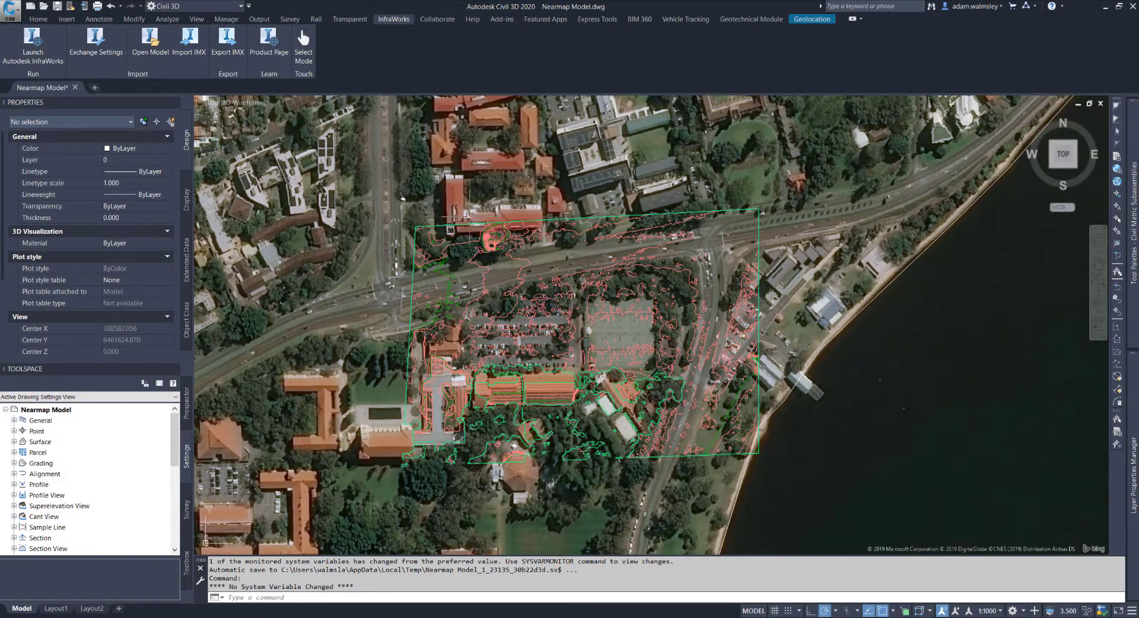
{"action": "left_click", "coordinate": [468, 226]}
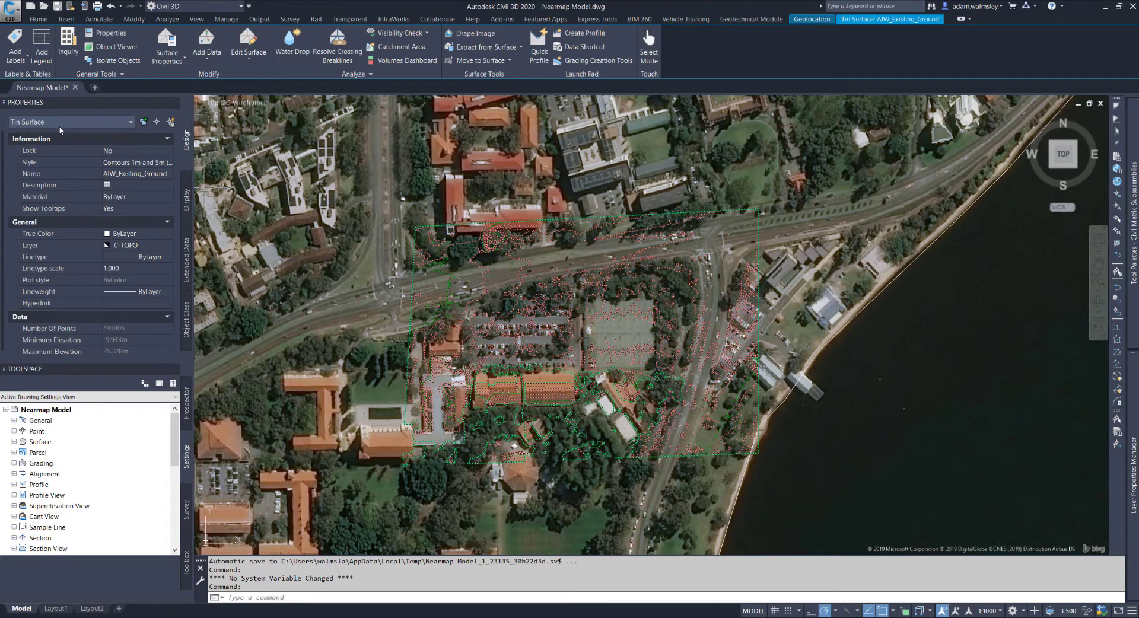
{"action": "key", "text": "Escape"}
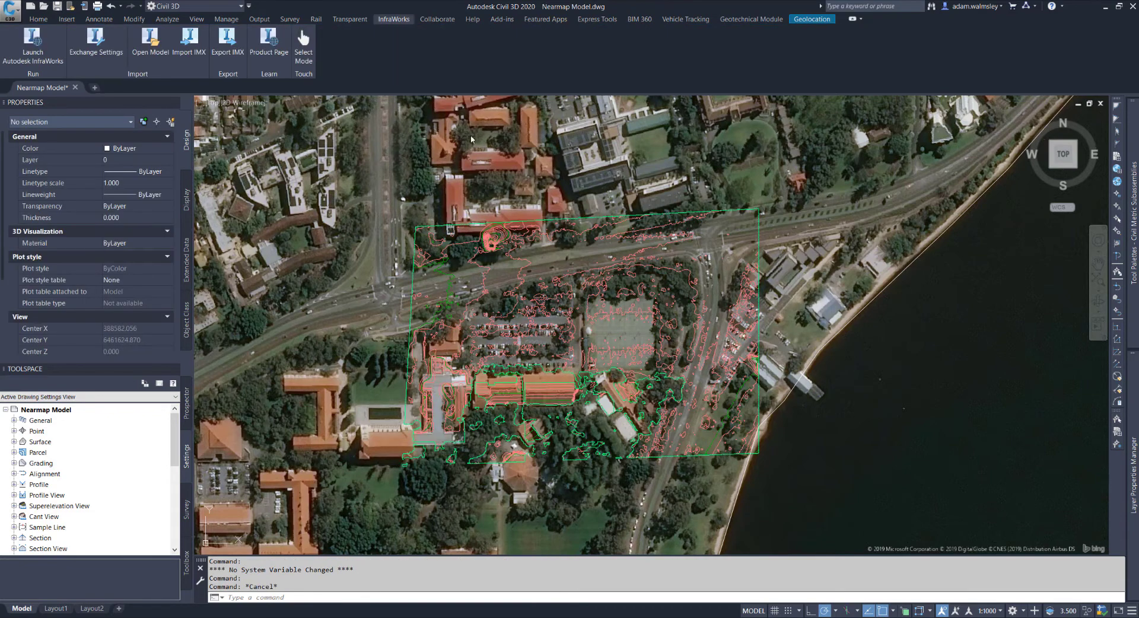
{"action": "left_click", "coordinate": [811, 19]}
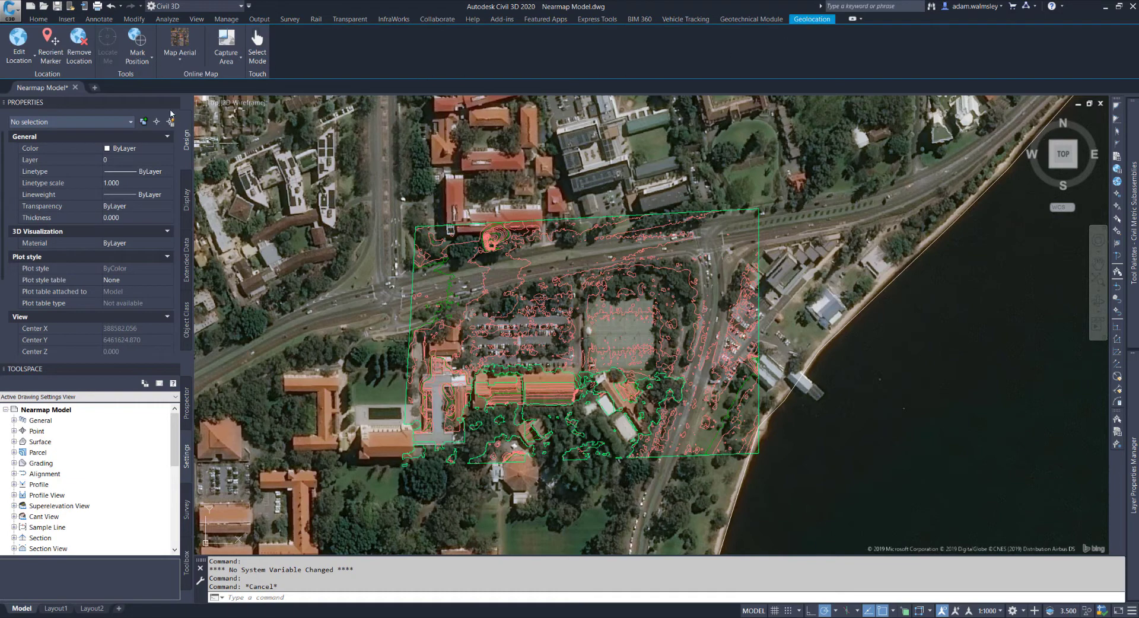
{"action": "left_click", "coordinate": [180, 47]}
{"action": "left_click", "coordinate": [172, 146]}
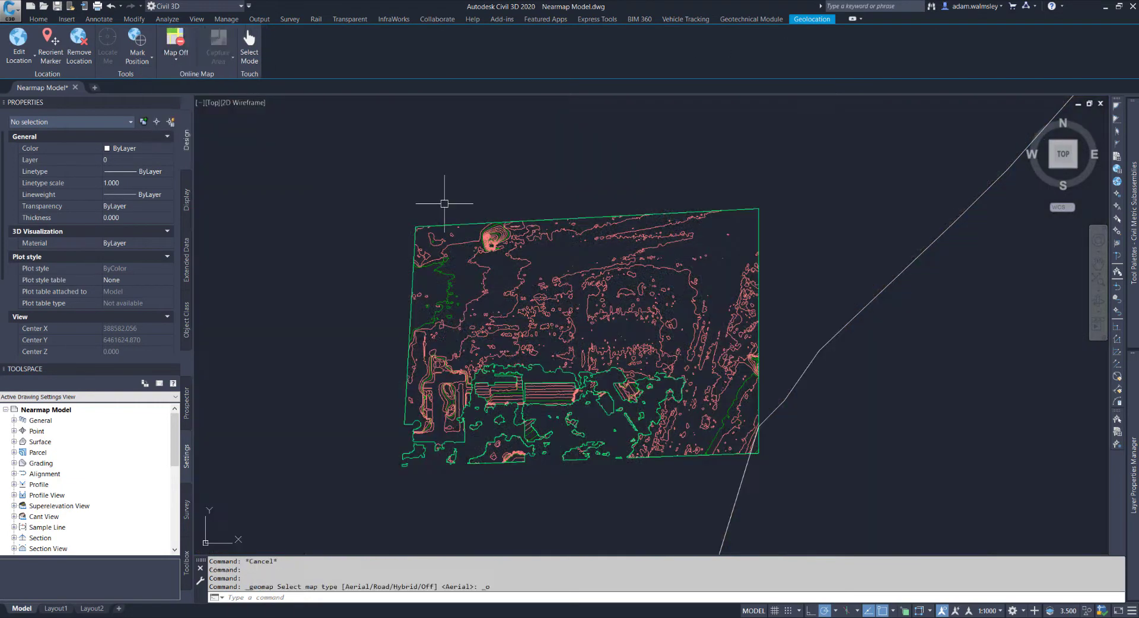
- Switch the online map back to Map Aerial and pan out to frame the site
{"action": "scroll", "coordinate": [457, 208], "scroll_direction": "up", "scroll_amount": 5}
{"action": "scroll", "coordinate": [465, 204], "scroll_direction": "down", "scroll_amount": 3}
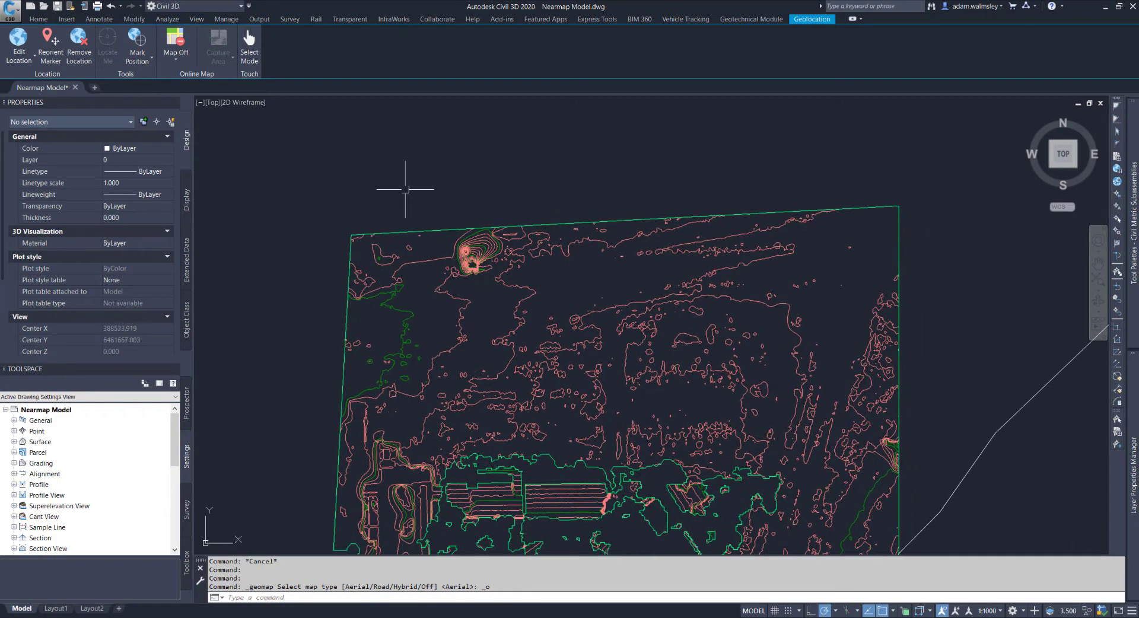
{"action": "left_click", "coordinate": [176, 46]}
{"action": "left_click", "coordinate": [172, 79]}
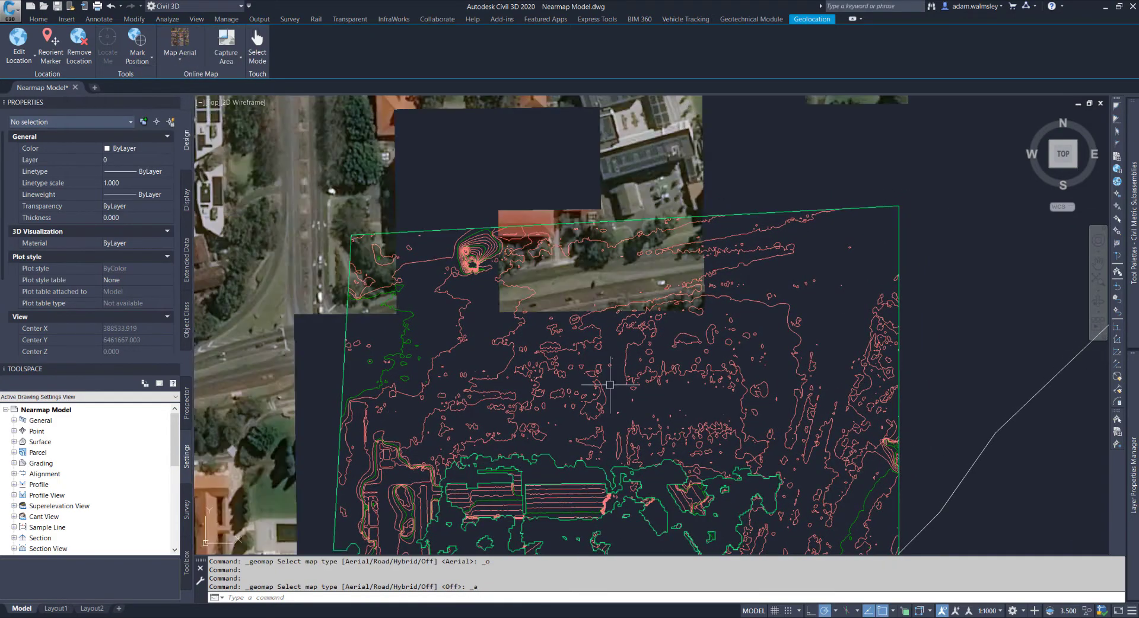
{"action": "scroll", "coordinate": [593, 386], "scroll_direction": "up", "scroll_amount": 2}
{"action": "middle_click_drag", "start_coordinate": [538, 401], "coordinate": [582, 372]}
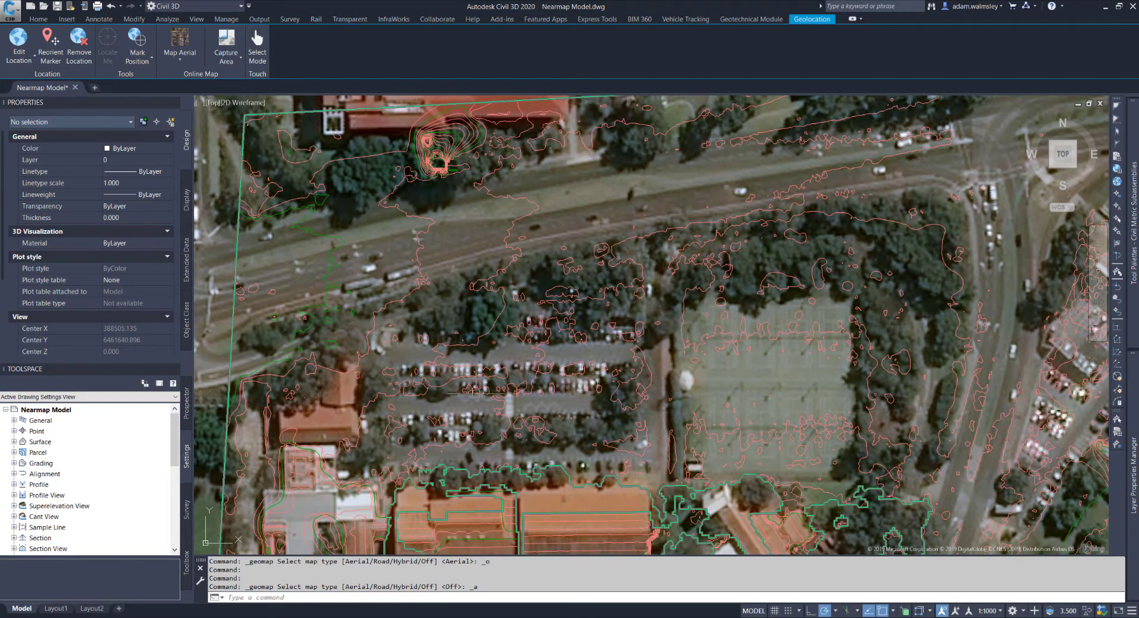
{"action": "scroll", "coordinate": [469, 344], "scroll_direction": "up", "scroll_amount": 2}
{"action": "scroll", "coordinate": [486, 319], "scroll_direction": "down", "scroll_amount": 4}
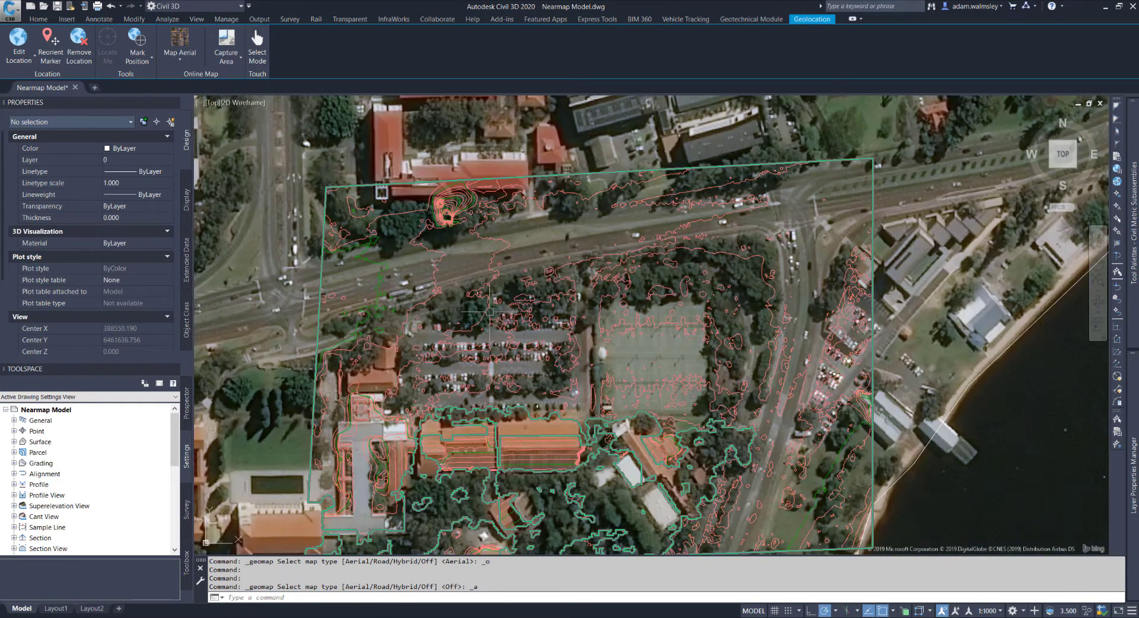
- Start a new alignment with default settings using the Tan-Tan (With Curves) method
{"action": "left_click", "coordinate": [41, 20]}
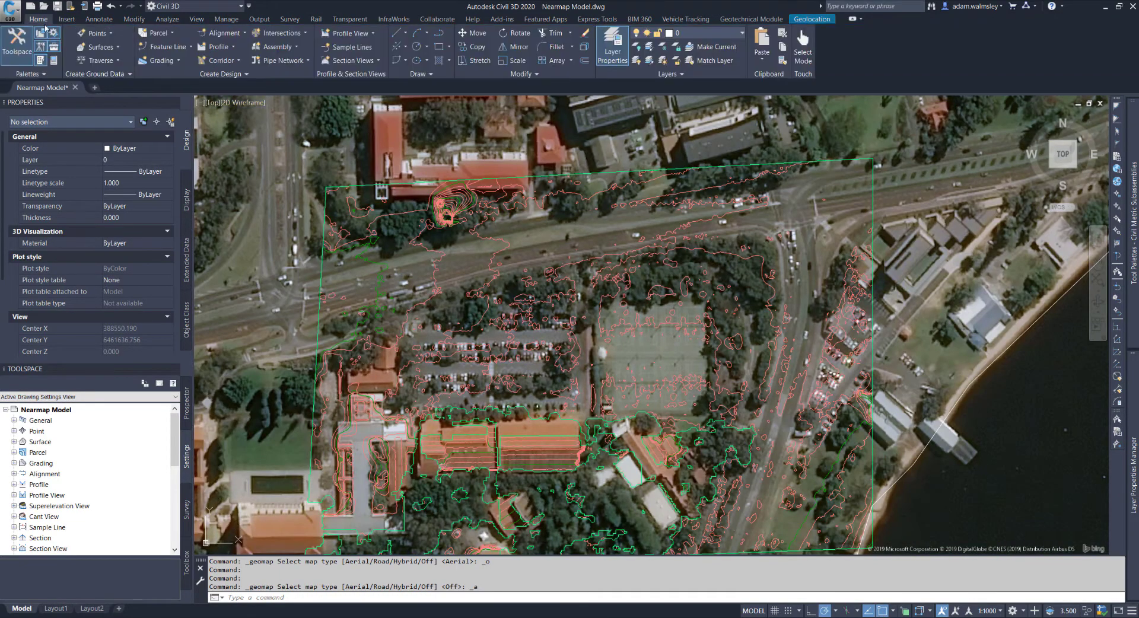
{"action": "left_click", "coordinate": [225, 32]}
{"action": "left_click", "coordinate": [238, 46]}
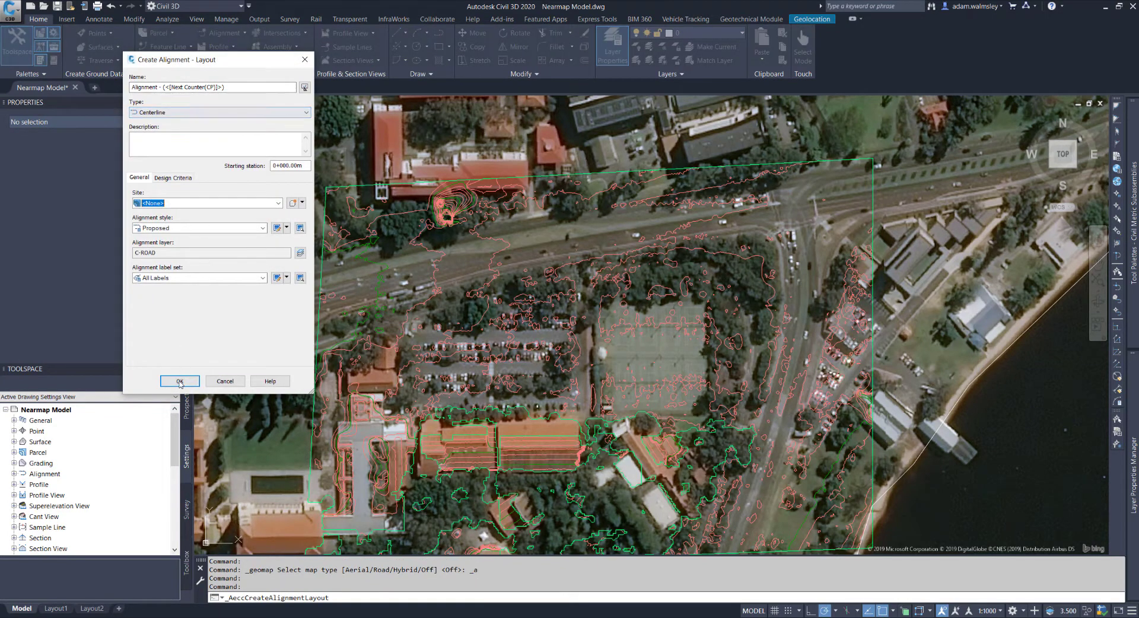
{"action": "left_click", "coordinate": [180, 381]}
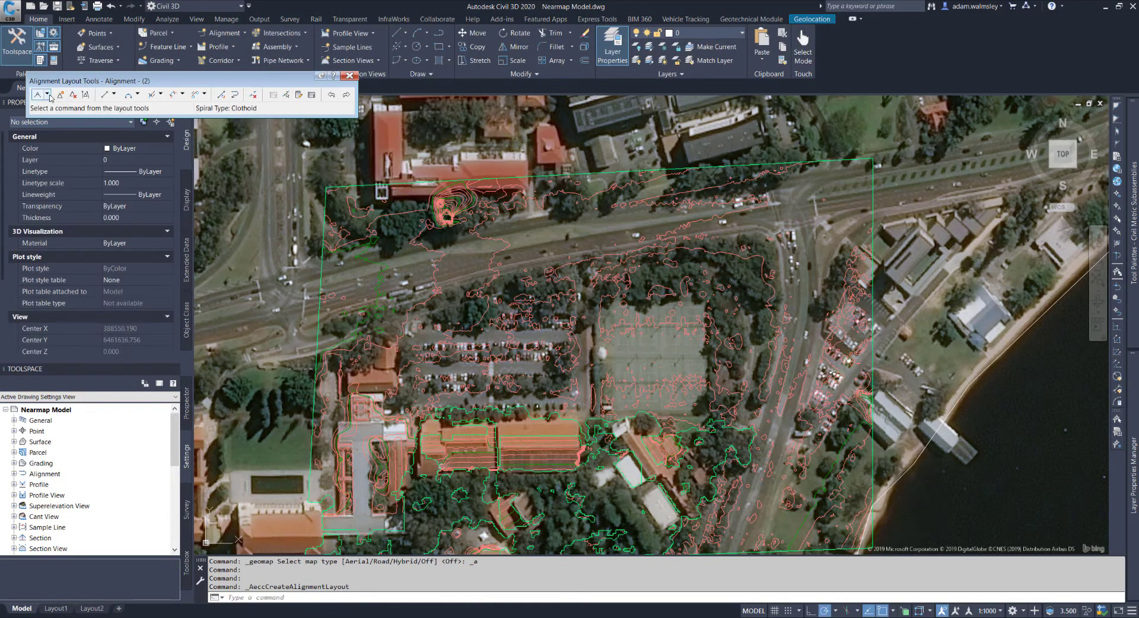
{"action": "left_click", "coordinate": [48, 95]}
{"action": "left_click", "coordinate": [71, 123]}
- Draw the curved alignment through four points: start, south, east, then north
{"action": "scroll", "coordinate": [422, 302], "scroll_direction": "up", "scroll_amount": 2}
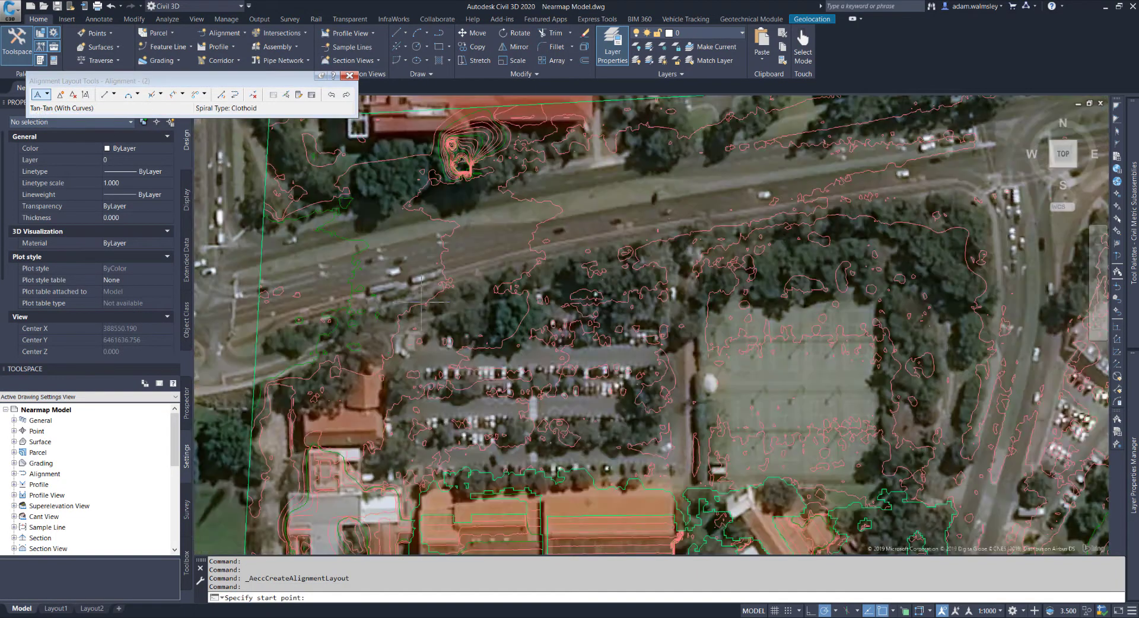
{"action": "scroll", "coordinate": [421, 302], "scroll_direction": "up", "scroll_amount": 2}
{"action": "scroll", "coordinate": [407, 241], "scroll_direction": "down", "scroll_amount": 2}
{"action": "left_click", "coordinate": [406, 241]}
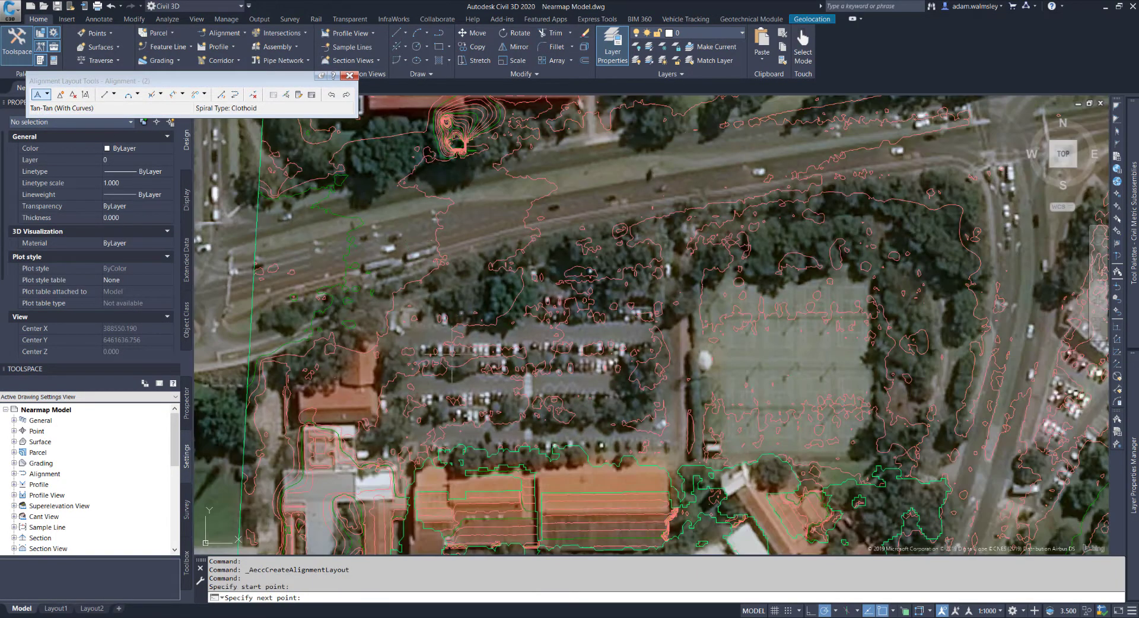
{"action": "left_click", "coordinate": [455, 378]}
{"action": "left_click", "coordinate": [581, 378]}
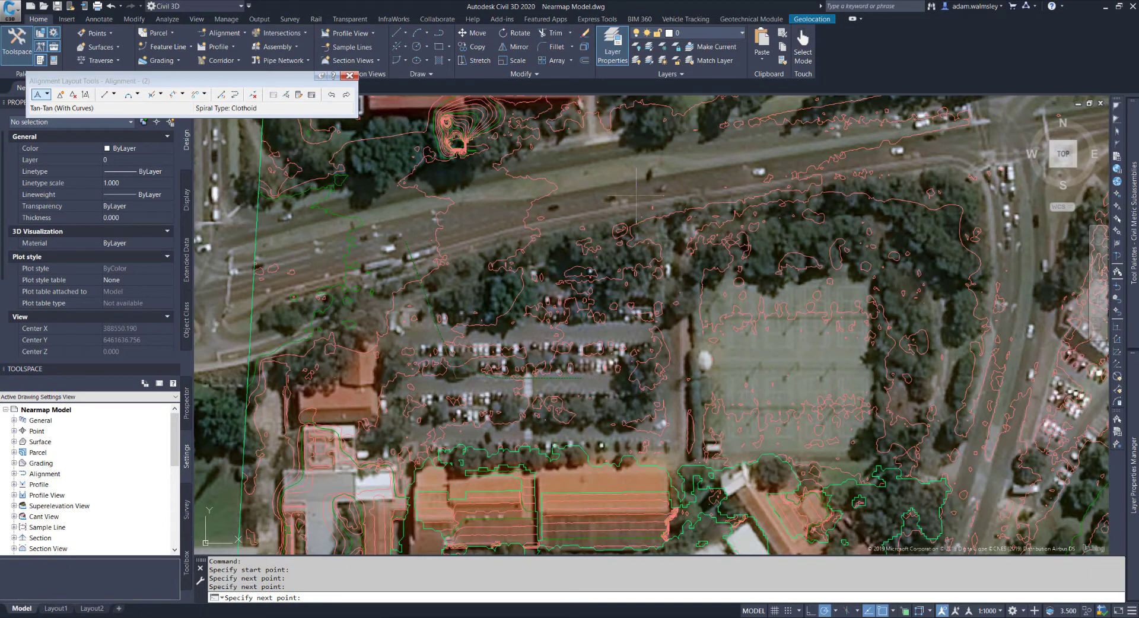
{"action": "left_click", "coordinate": [634, 196]}
{"action": "key", "text": "Escape"}
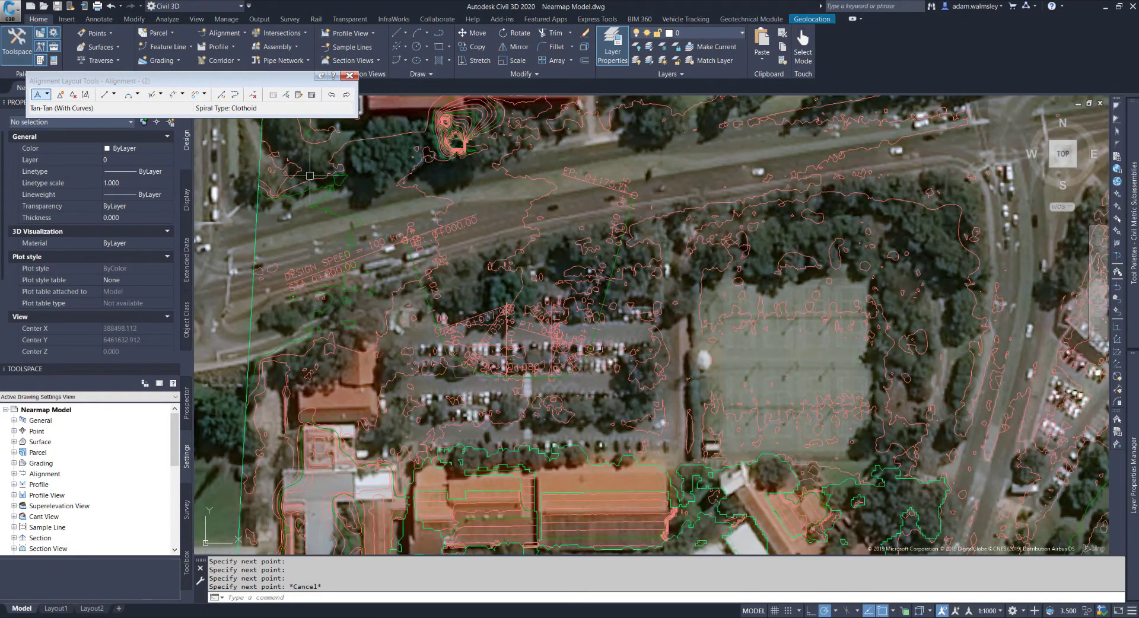
{"action": "left_click", "coordinate": [350, 76]}
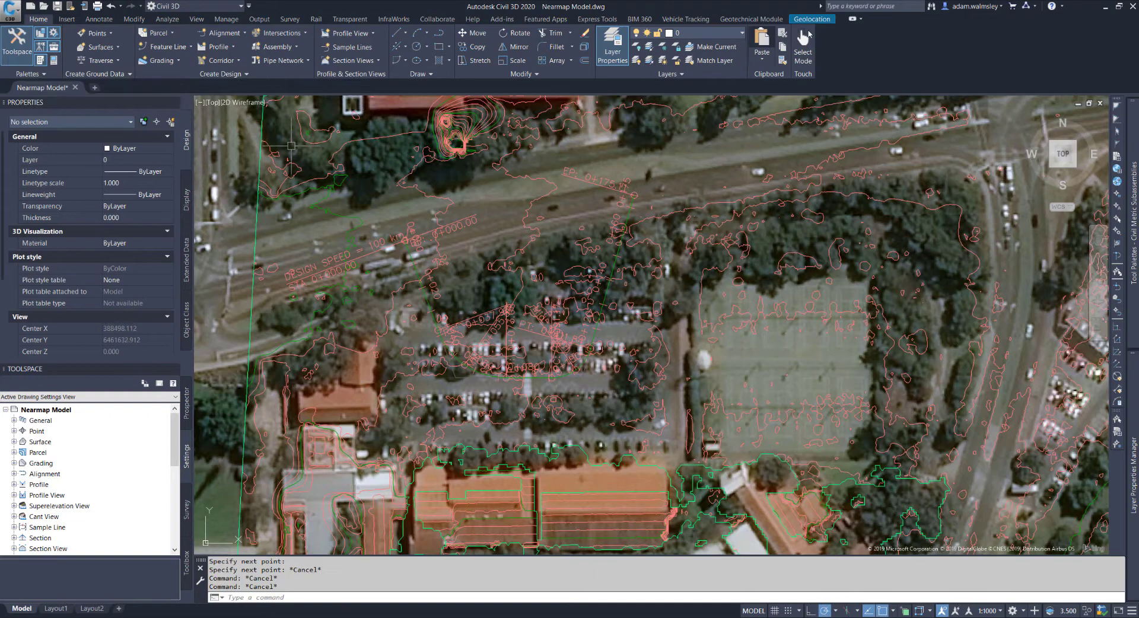
- Turn the online map off, inspect the new alignment, and save the drawing
{"action": "left_click", "coordinate": [812, 19]}
{"action": "left_click", "coordinate": [162, 57]}
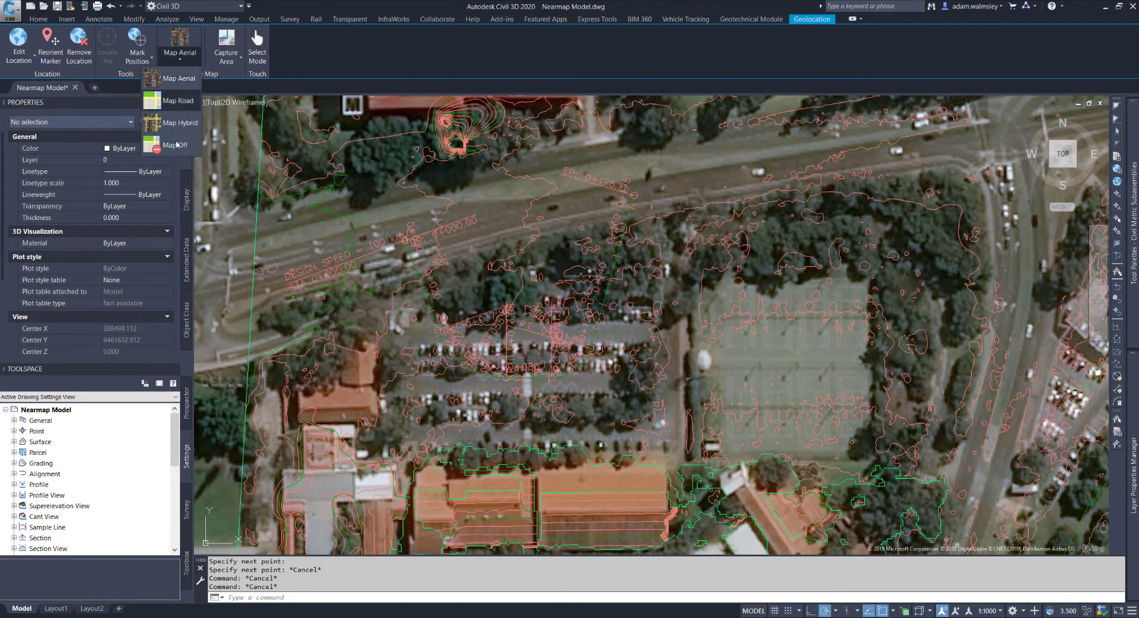
{"action": "left_click", "coordinate": [172, 145]}
{"action": "left_click", "coordinate": [423, 291]}
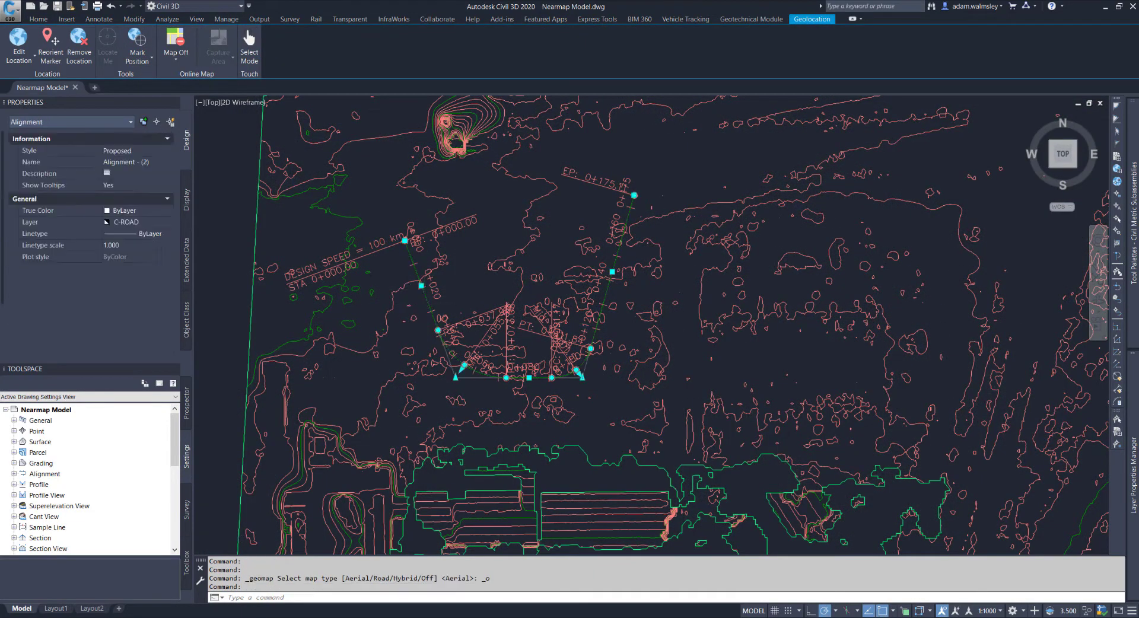
{"action": "scroll", "coordinate": [457, 308], "scroll_direction": "up", "scroll_amount": 2}
{"action": "key", "text": "Escape"}
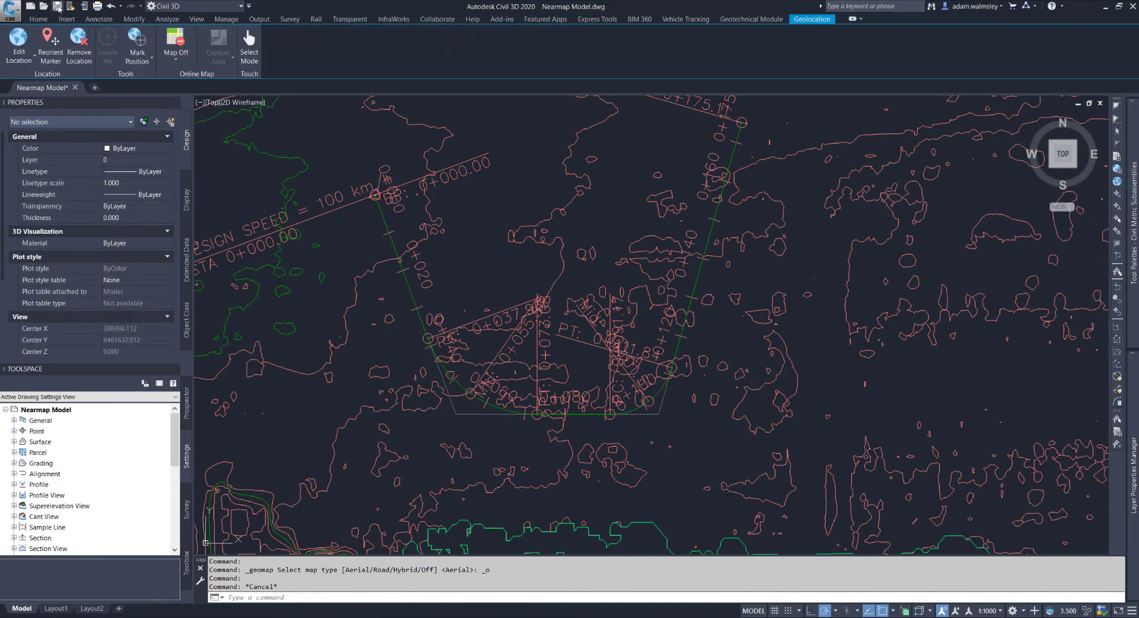
{"action": "left_click", "coordinate": [57, 6]}
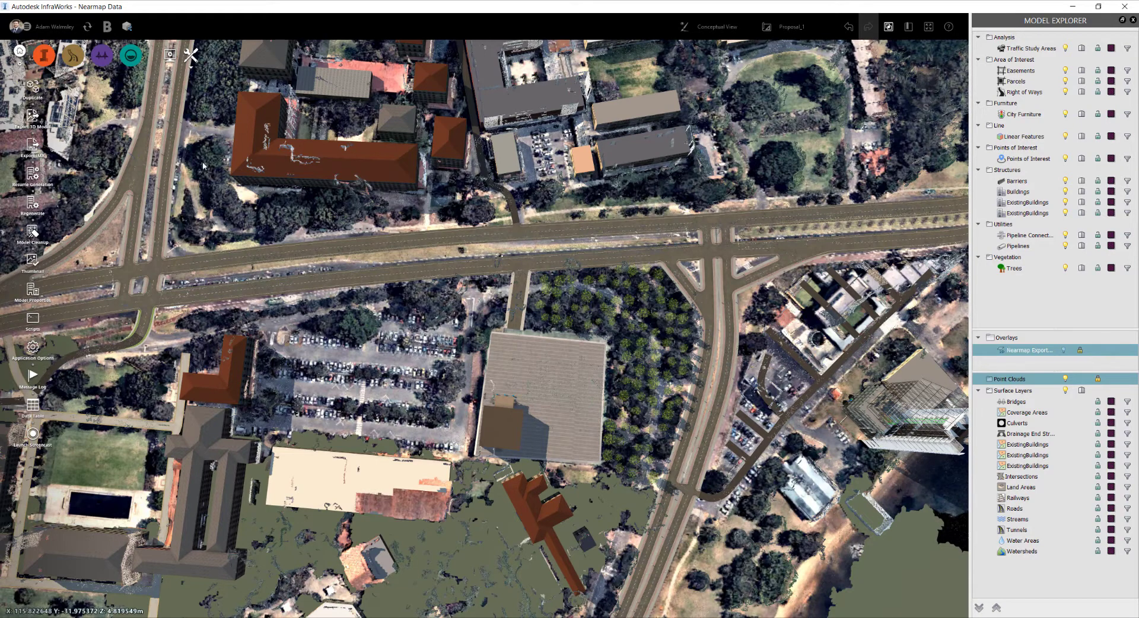
- Begin adding an Autodesk Civil 3D DWG data source to the model
{"action": "left_click", "coordinate": [45, 57]}
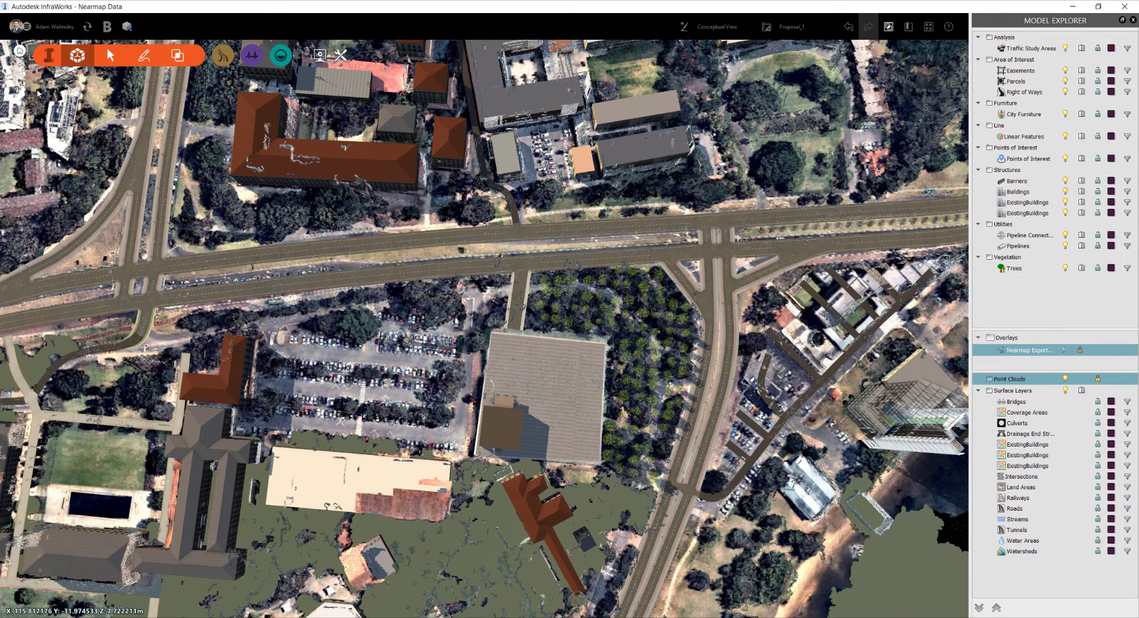
{"action": "left_click", "coordinate": [33, 89]}
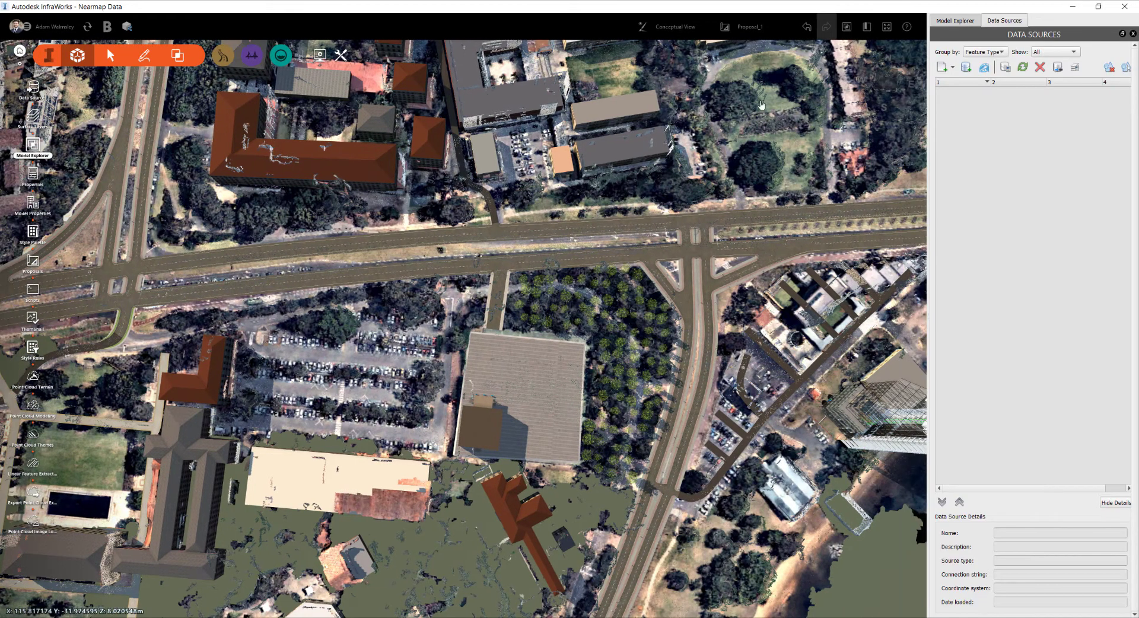
{"action": "left_click", "coordinate": [952, 67]}
{"action": "left_click", "coordinate": [968, 113]}
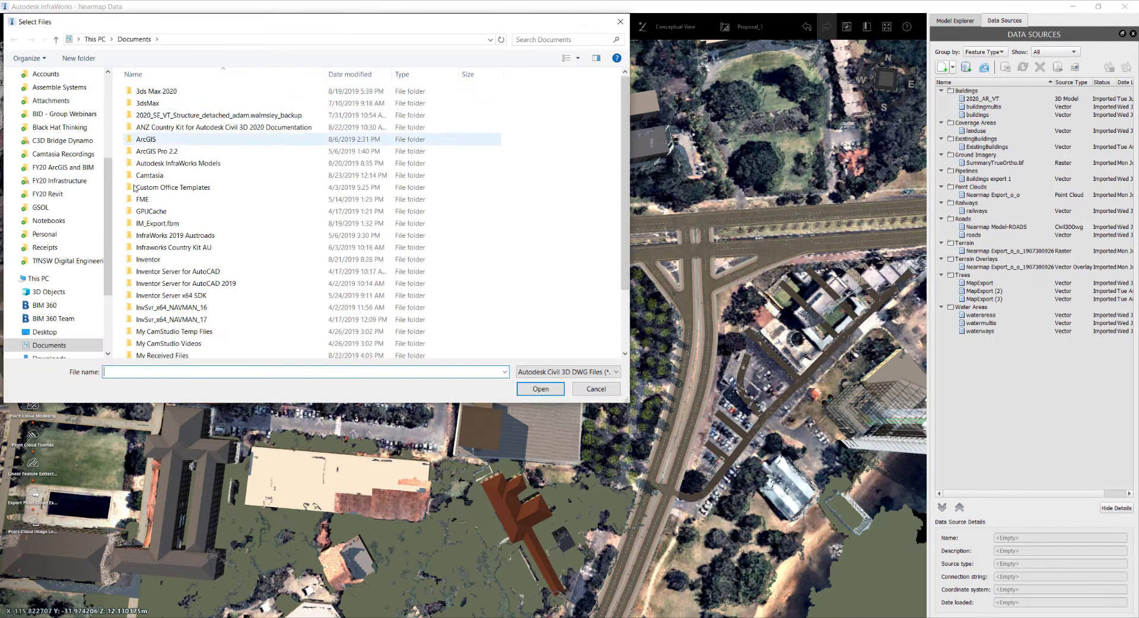
- Load Nearmap Model.dwg from FY20 Infrastructure > Nearmap > Civil 3D Model, importing only ROADS
{"action": "left_click", "coordinate": [77, 183]}
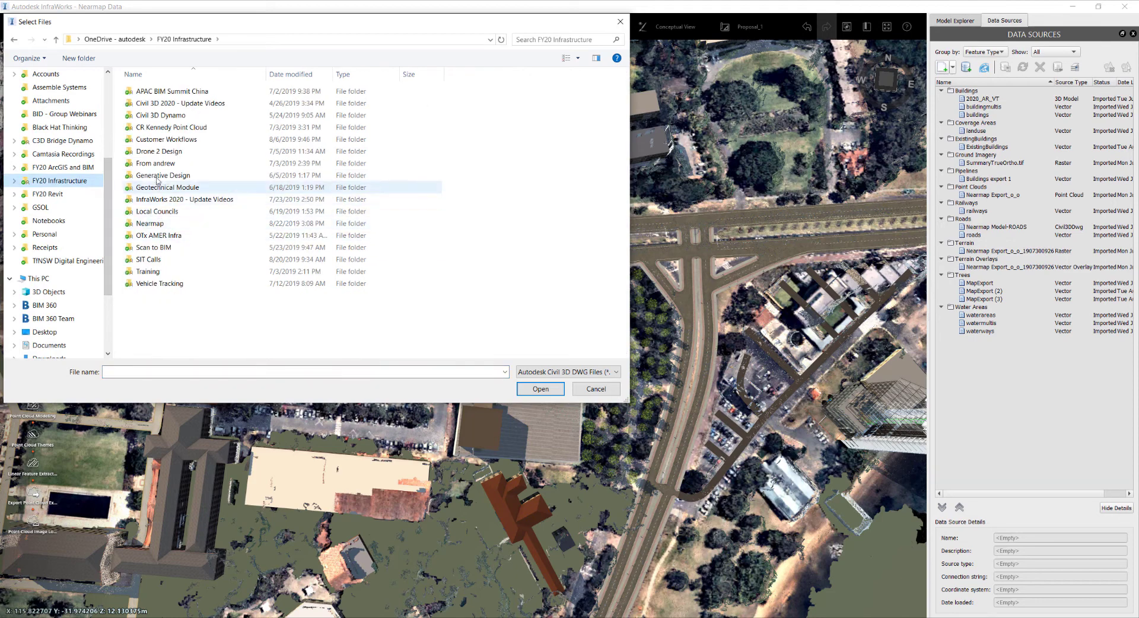
{"action": "double_click", "coordinate": [158, 223]}
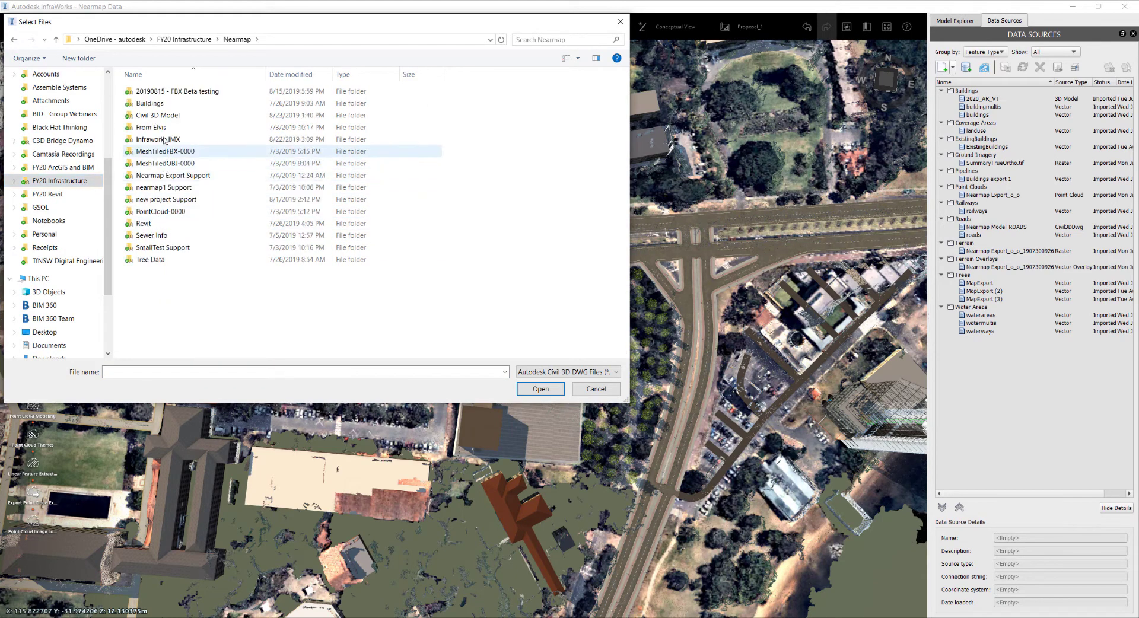
{"action": "double_click", "coordinate": [158, 115]}
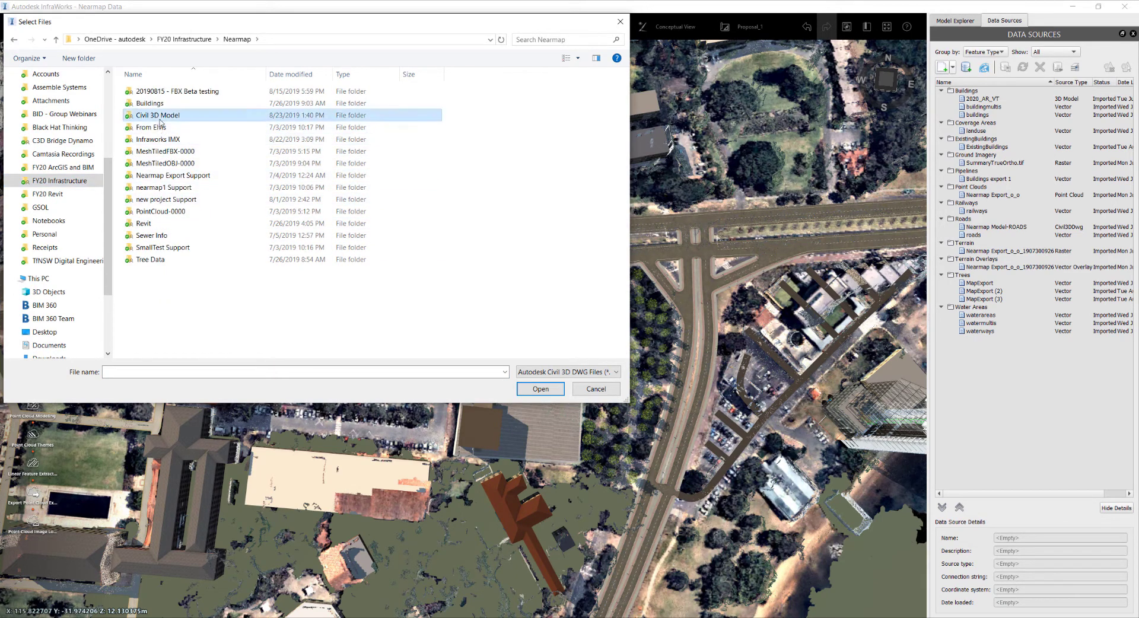
{"action": "left_click", "coordinate": [166, 104]}
{"action": "left_click", "coordinate": [543, 389]}
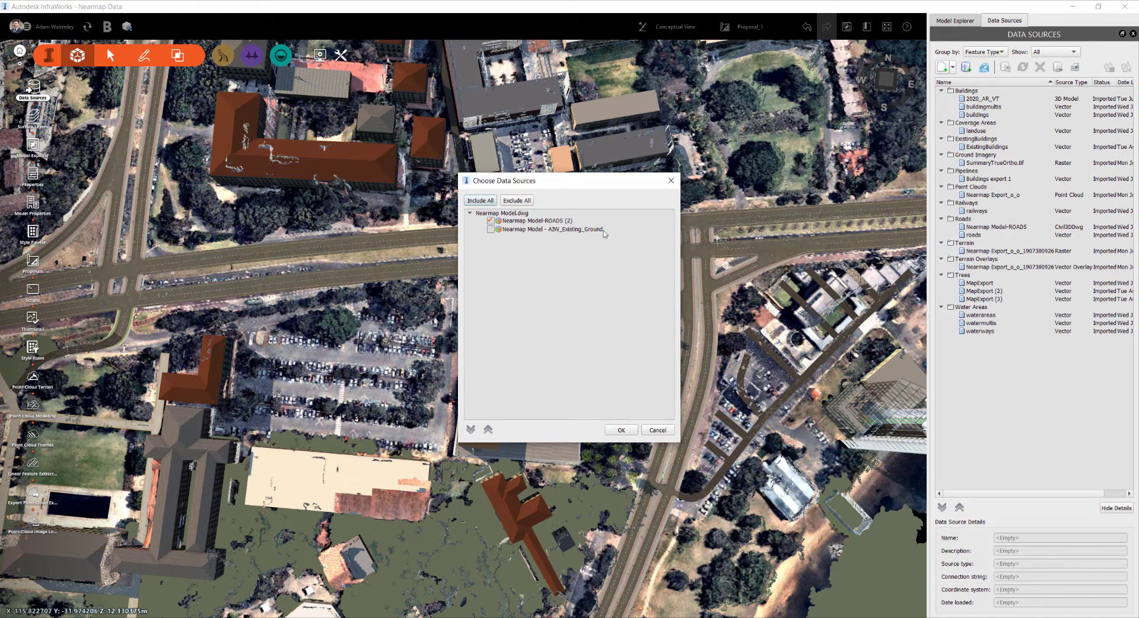
{"action": "left_click", "coordinate": [534, 221]}
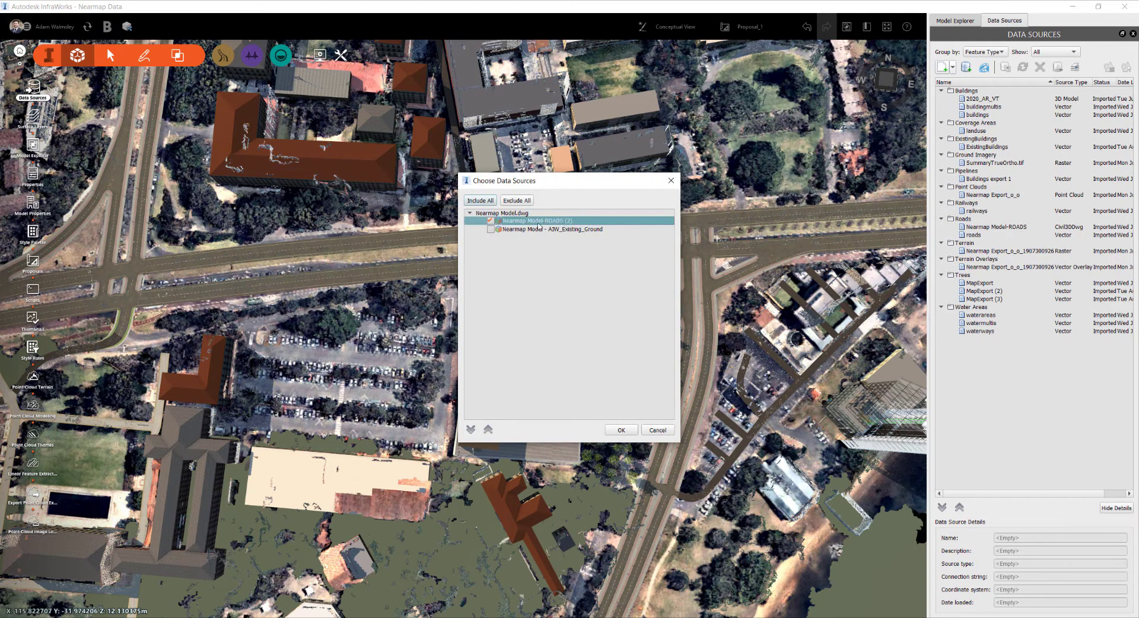
{"action": "left_click", "coordinate": [622, 430]}
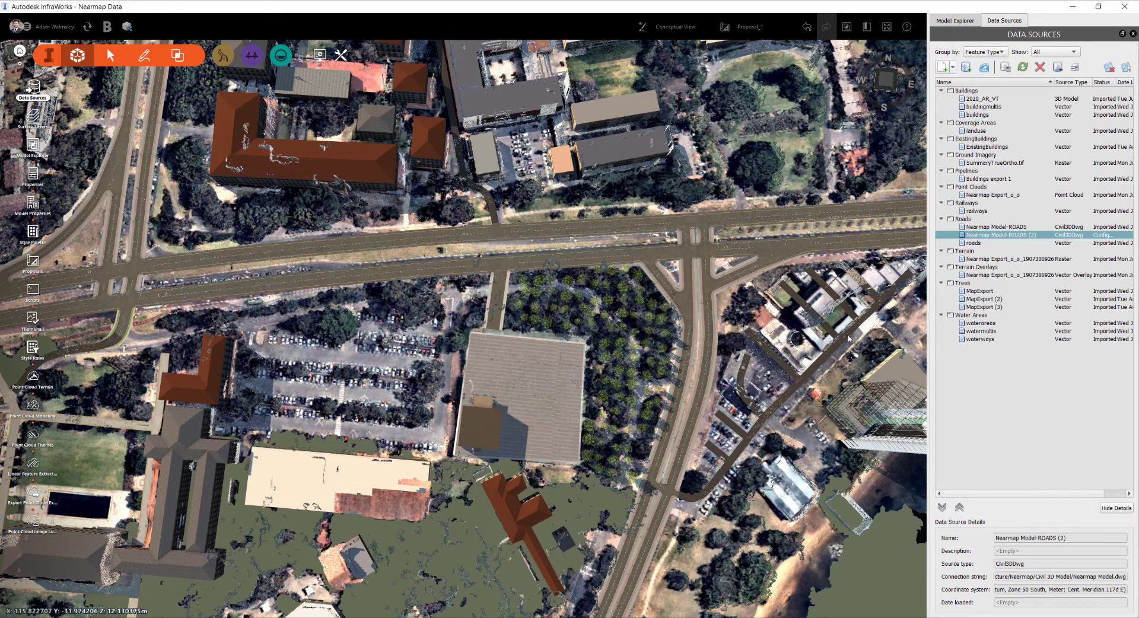
- Open the Nearmap Model-ROADS (2) configuration and review its tabs, leaving draping unchanged
{"action": "right_click", "coordinate": [1012, 238]}
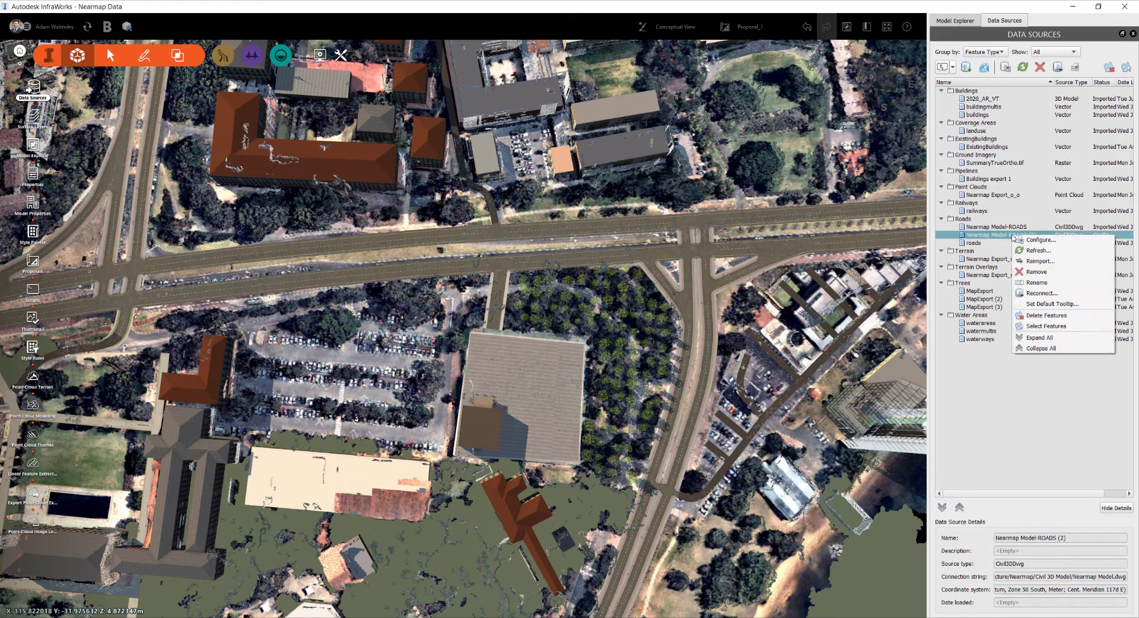
{"action": "left_click", "coordinate": [1041, 240]}
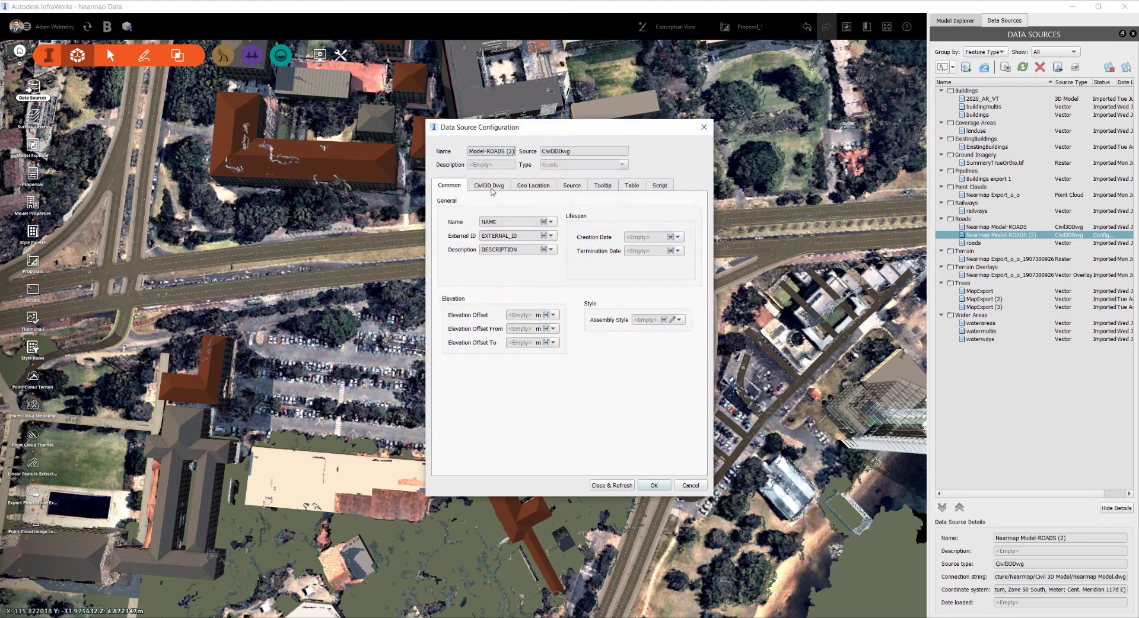
{"action": "left_click", "coordinate": [490, 187]}
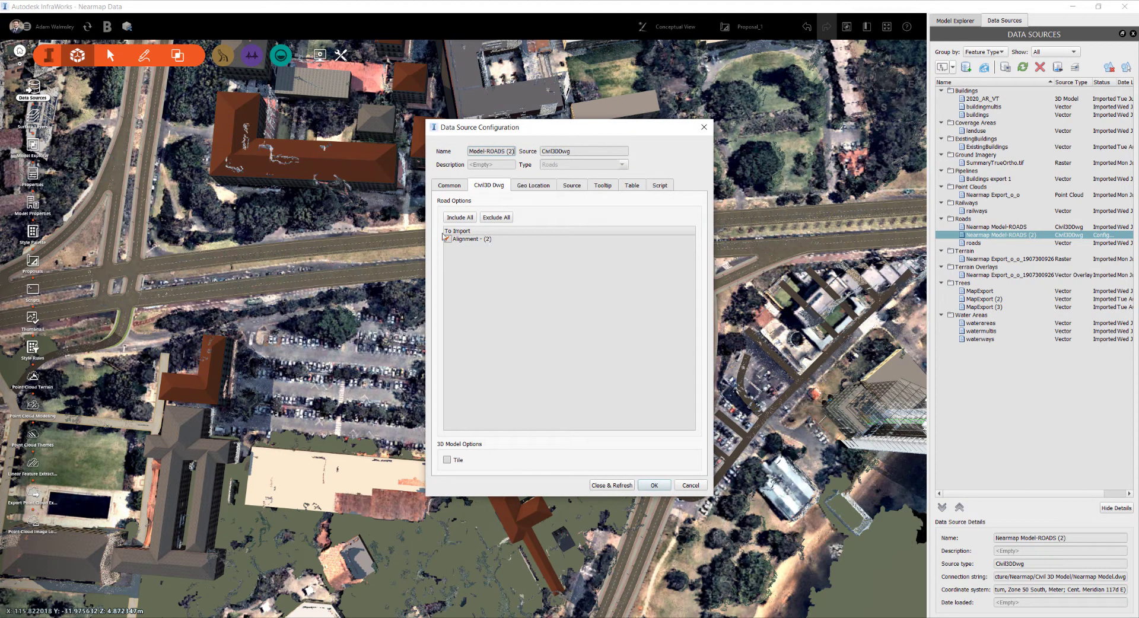
{"action": "left_click", "coordinate": [535, 187]}
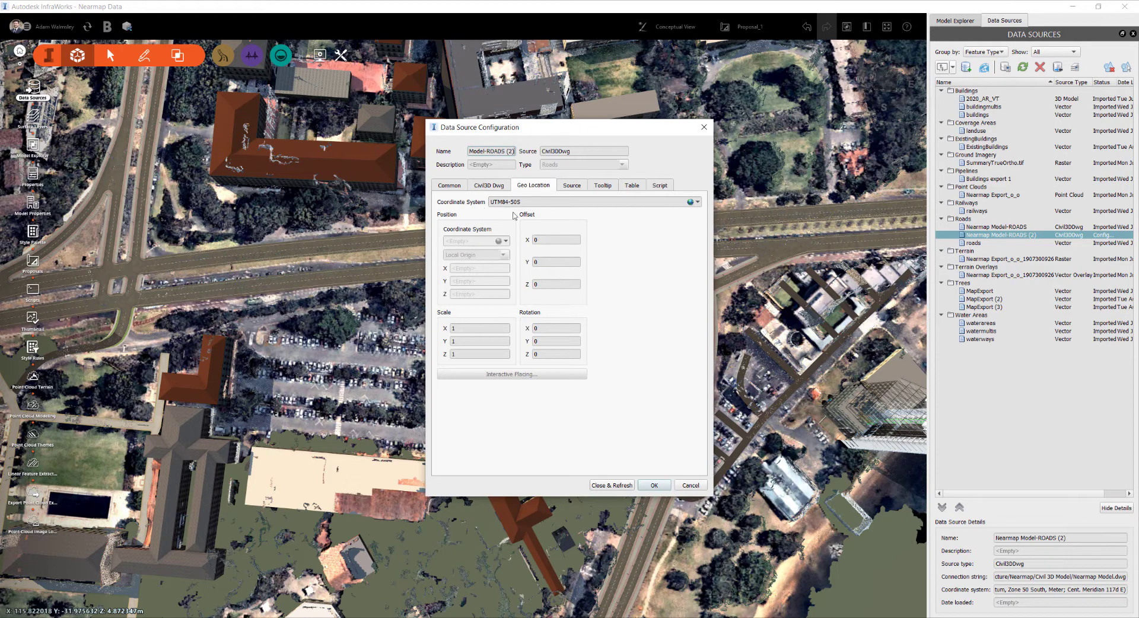
{"action": "left_click", "coordinate": [573, 186]}
{"action": "left_click", "coordinate": [497, 240]}
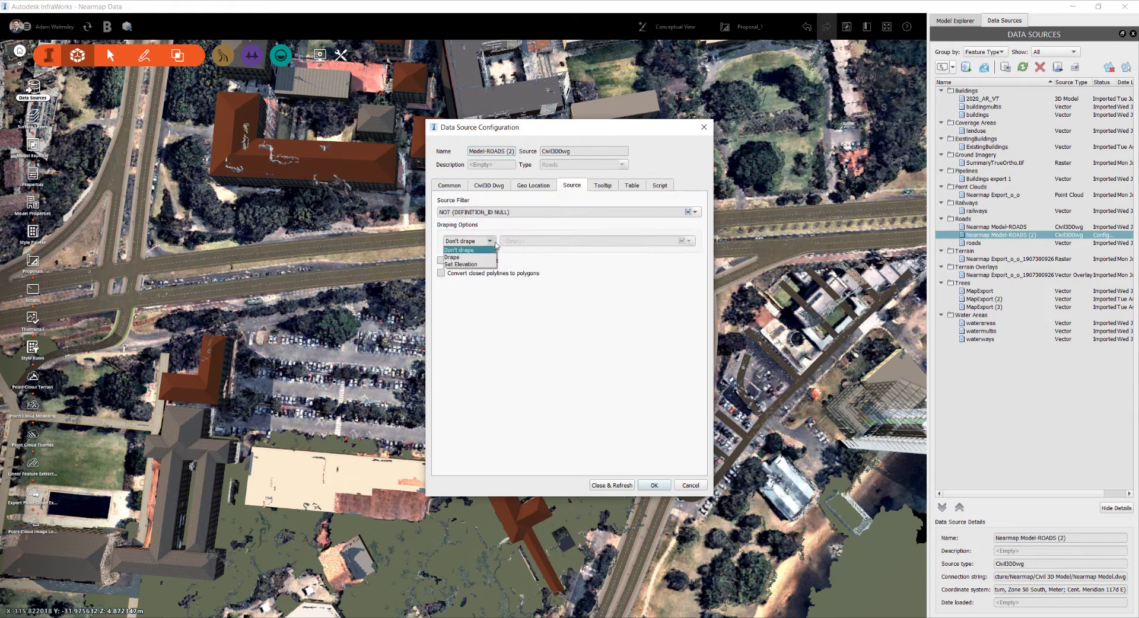
{"action": "left_click", "coordinate": [471, 257]}
{"action": "left_click", "coordinate": [455, 188]}
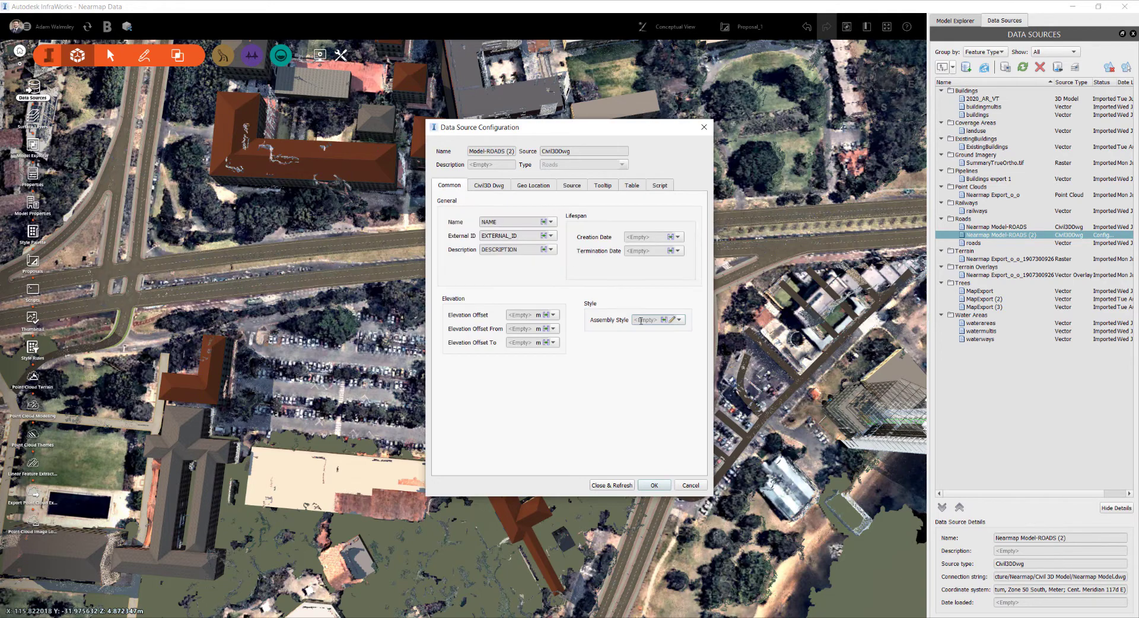
- Set the assembly style to Two Lanes and apply the configuration
{"action": "left_click", "coordinate": [673, 321]}
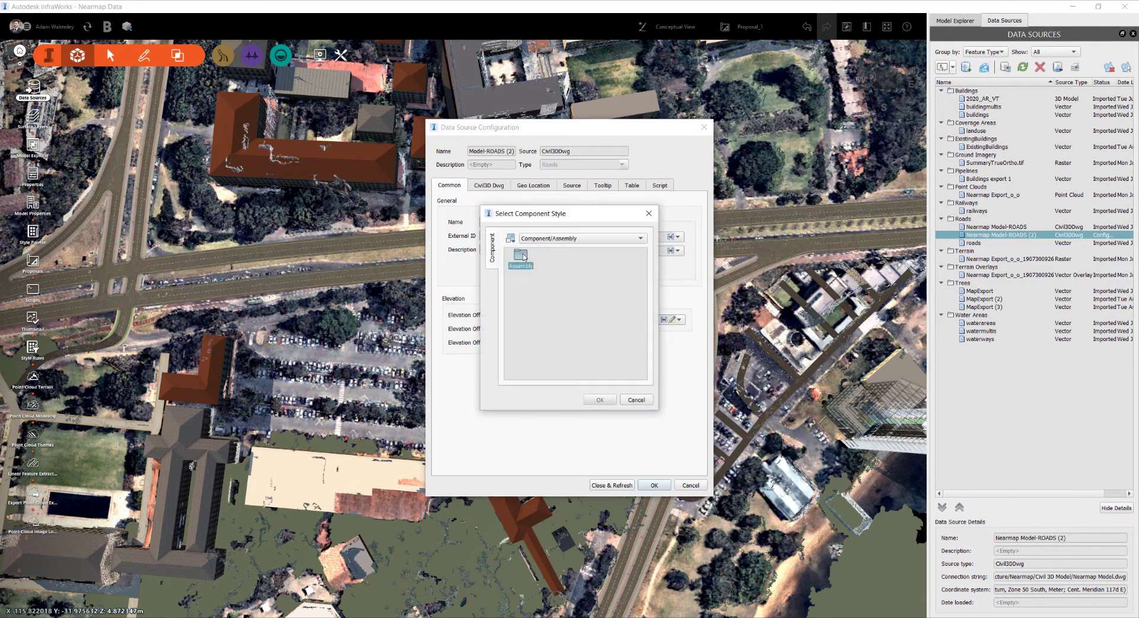
{"action": "left_click_drag", "start_coordinate": [658, 411], "coordinate": [715, 481]}
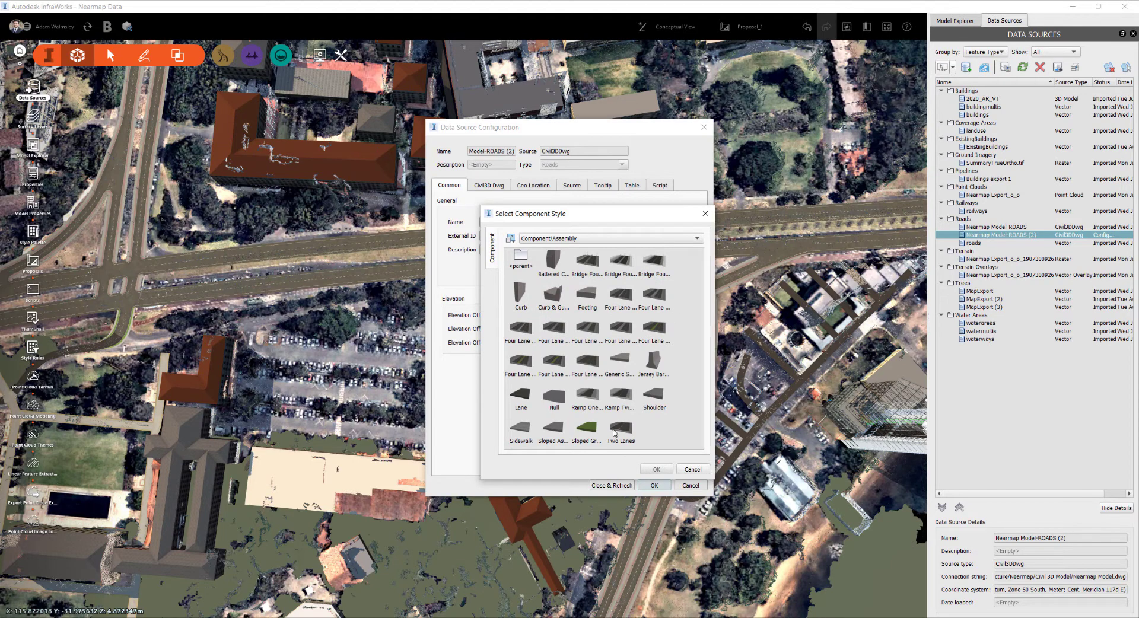
{"action": "left_click", "coordinate": [620, 430]}
{"action": "left_click", "coordinate": [659, 470]}
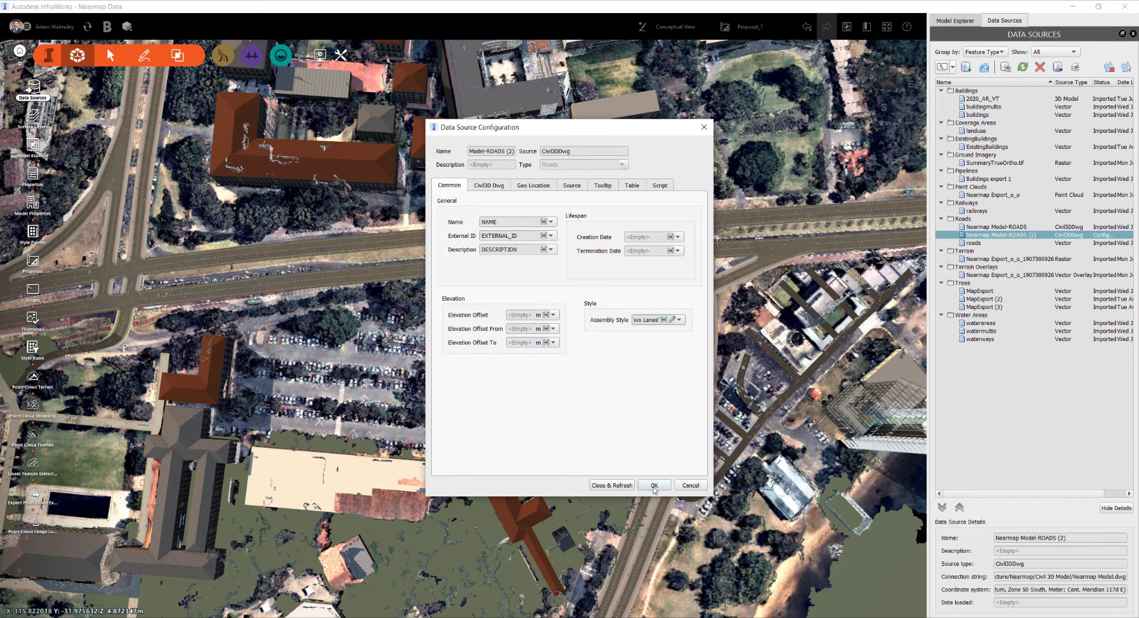
{"action": "left_click", "coordinate": [654, 486]}
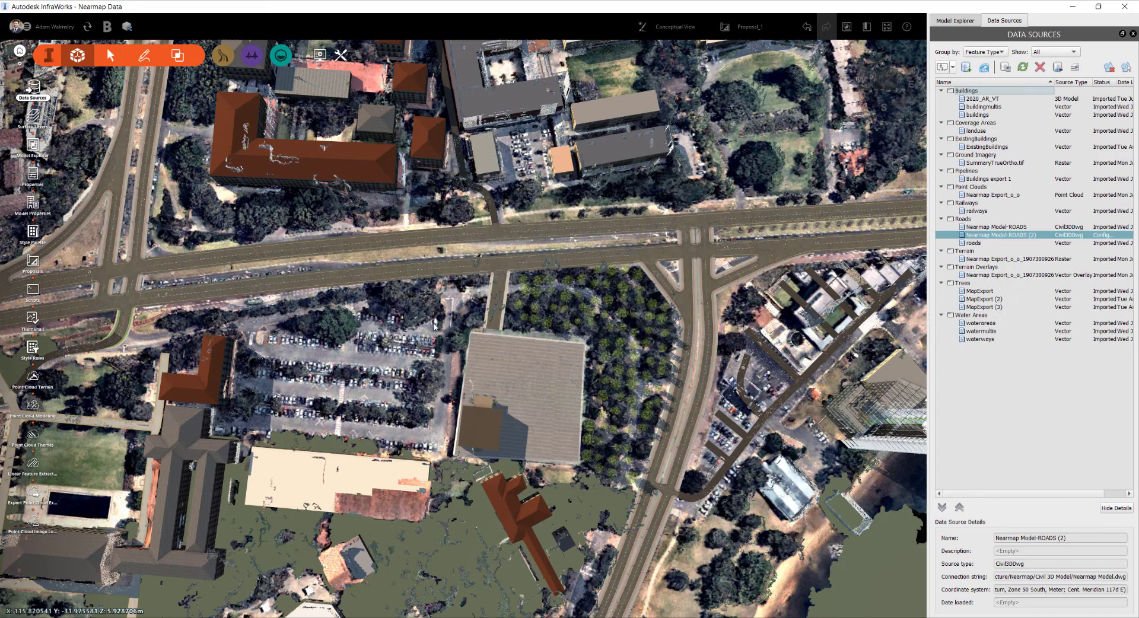
- Refresh Nearmap Model-ROADS (2) and tilt the view to inspect the two-lane roads
{"action": "right_click", "coordinate": [1016, 237]}
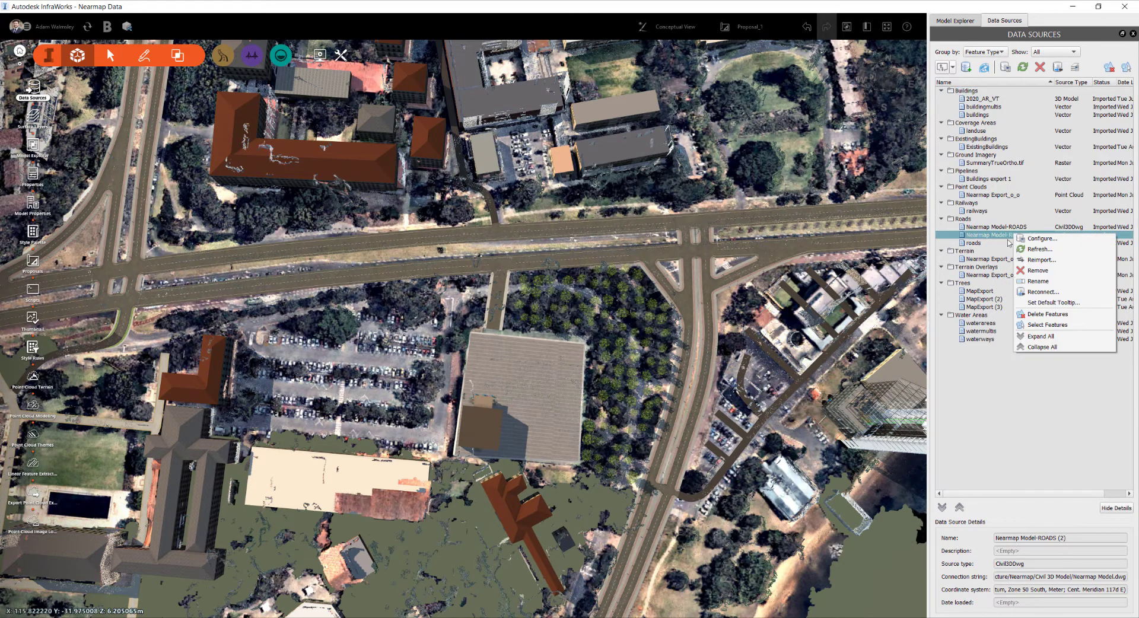
{"action": "left_click", "coordinate": [1040, 252]}
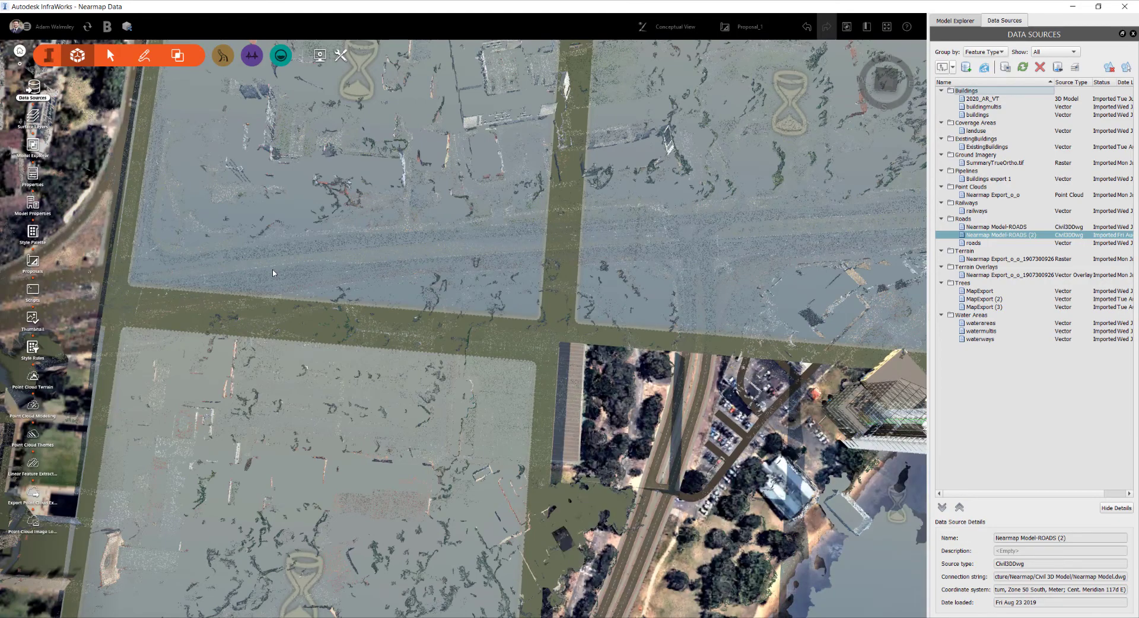
{"action": "scroll", "coordinate": [276, 287], "scroll_direction": "up", "scroll_amount": 5}
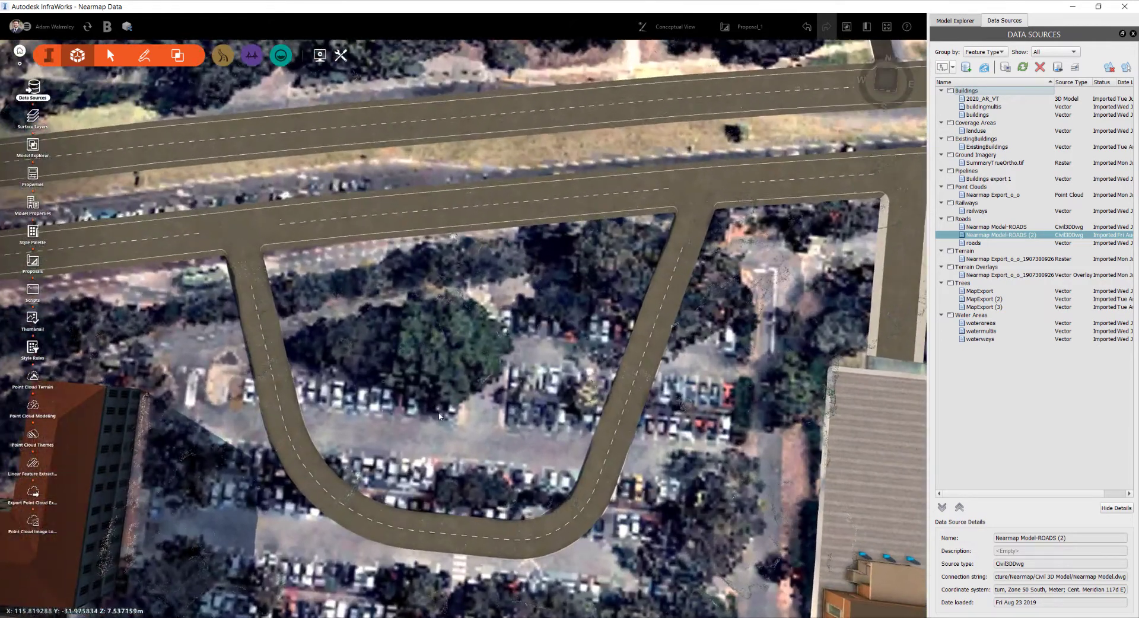
{"action": "middle_click_drag", "start_coordinate": [421, 401], "coordinate": [459, 342]}
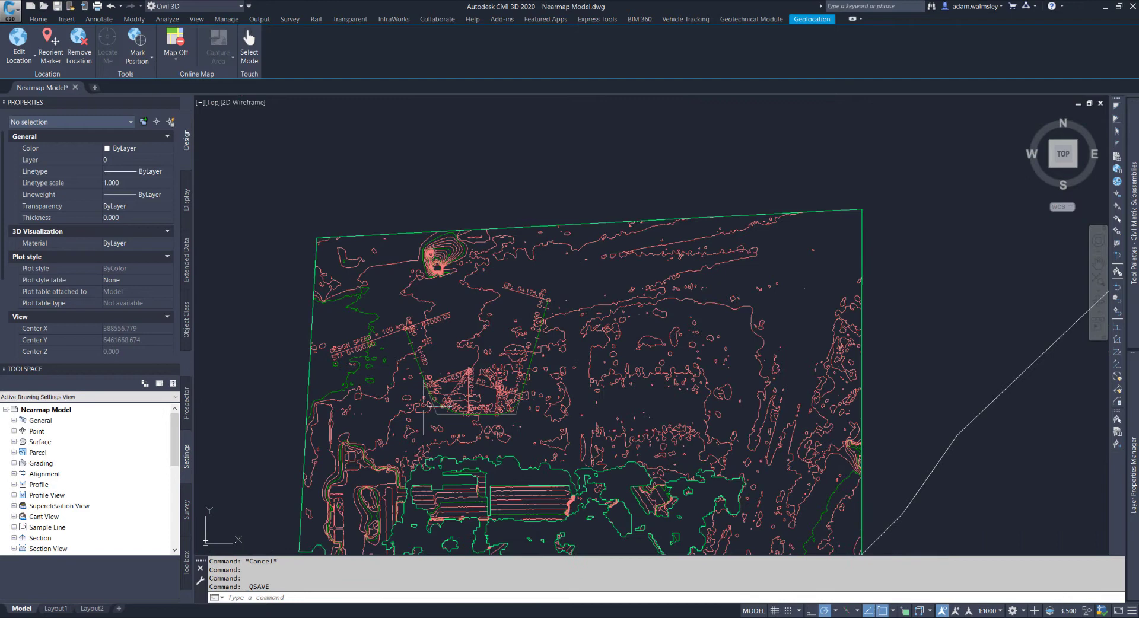
{"action": "left_click", "coordinate": [436, 21]}
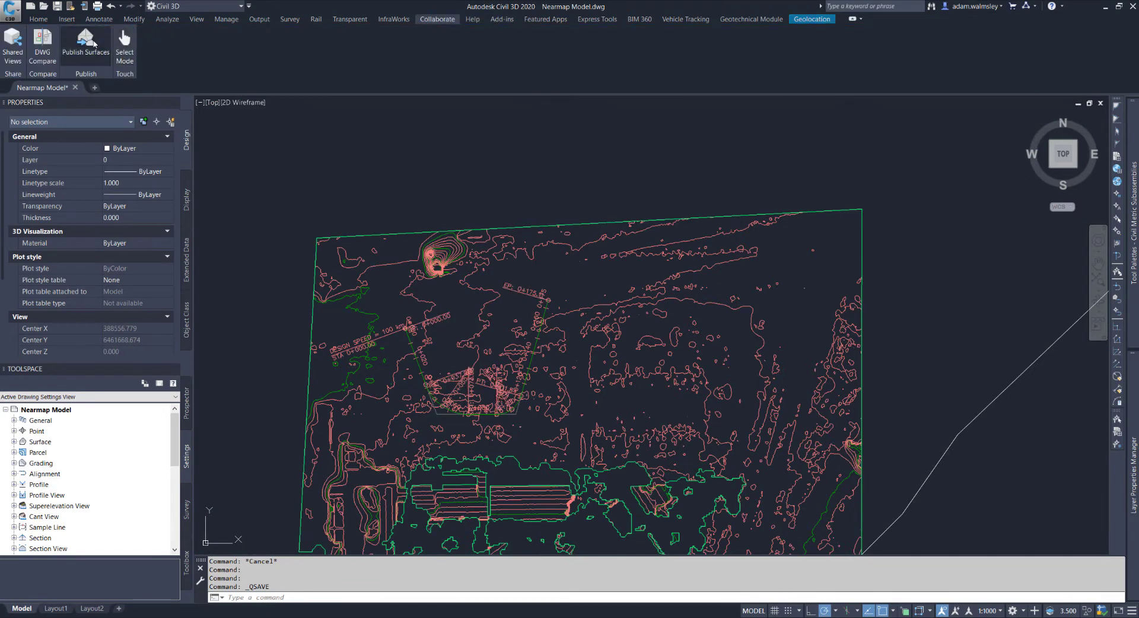
{"action": "left_click", "coordinate": [92, 43]}
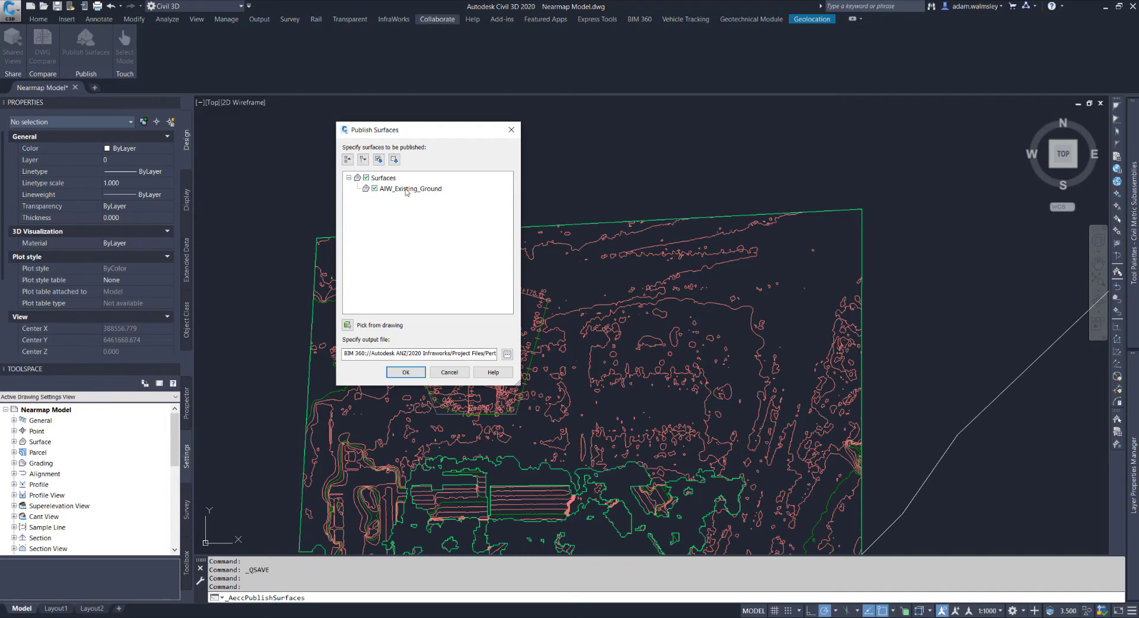
{"action": "left_click_drag", "start_coordinate": [344, 354], "coordinate": [410, 355]}
{"action": "left_click", "coordinate": [435, 353]}
{"action": "left_click", "coordinate": [454, 373]}
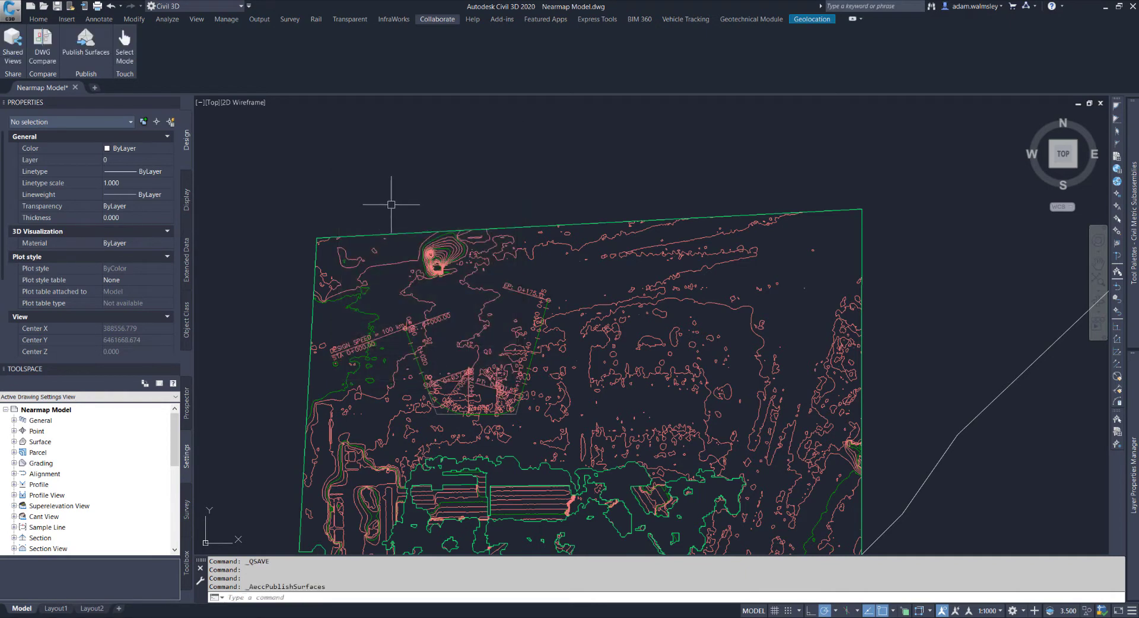
{"action": "mouse_move", "coordinate": [509, 617]}
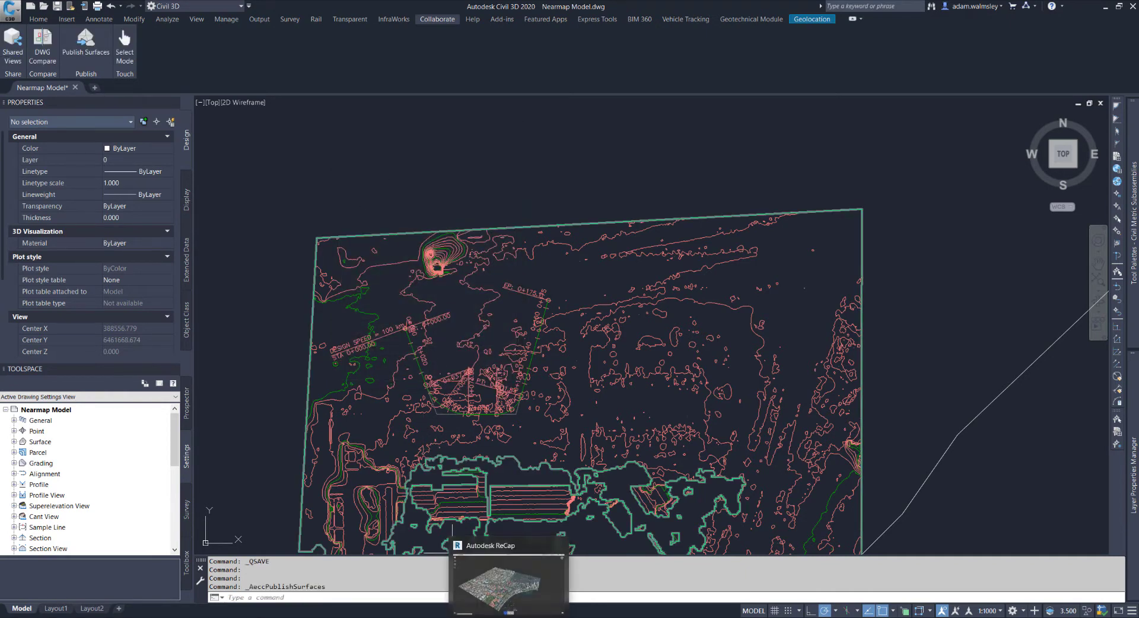
- In Revit, check the Link Topography dialog, then select the linked PerthExistingSurface topography
{"action": "left_click", "coordinate": [424, 616]}
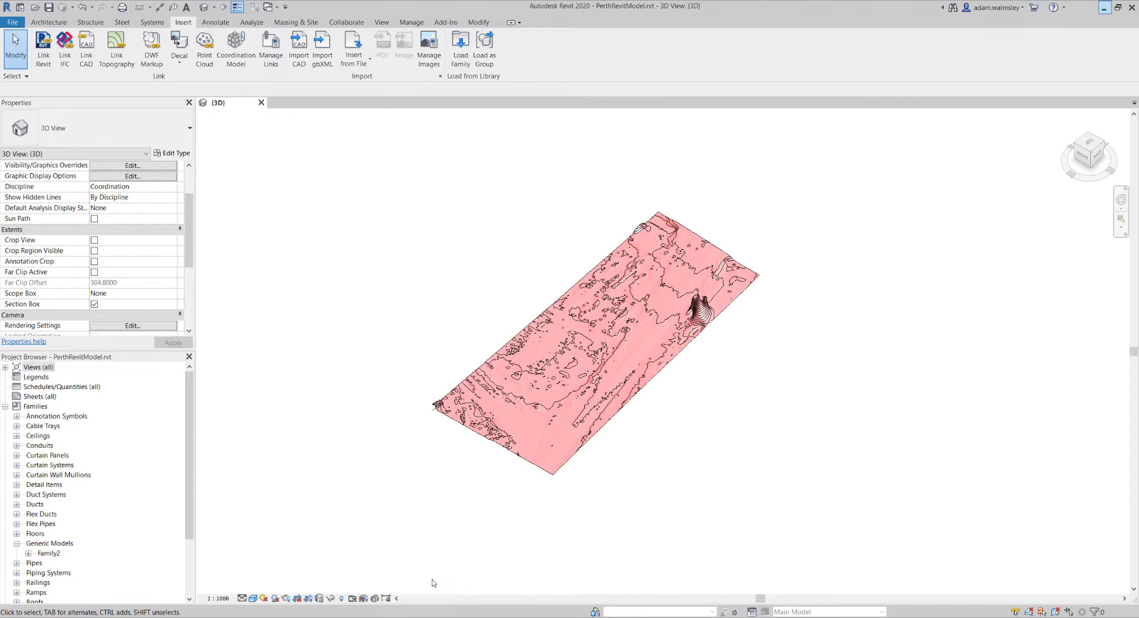
{"action": "left_click", "coordinate": [116, 48]}
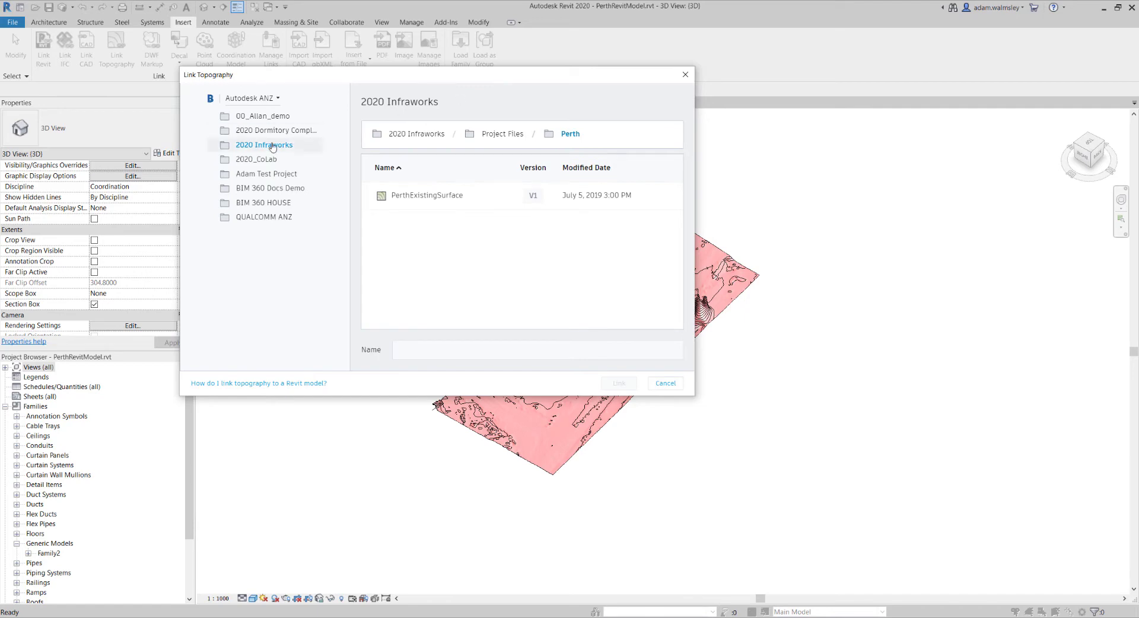
{"action": "left_click", "coordinate": [686, 74]}
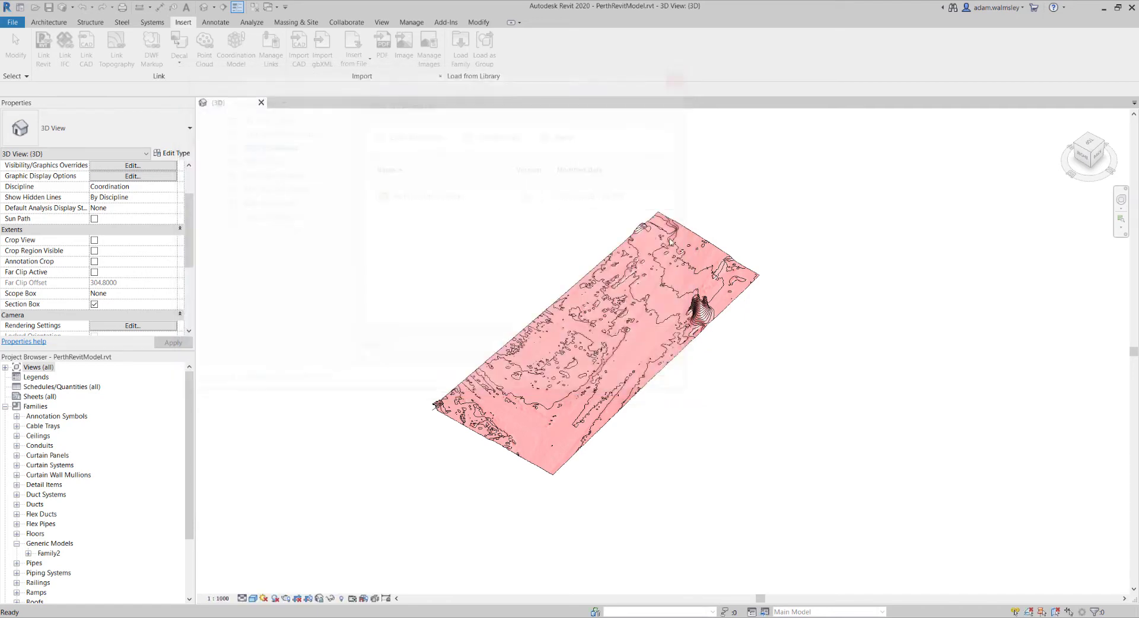
{"action": "left_click", "coordinate": [665, 271]}
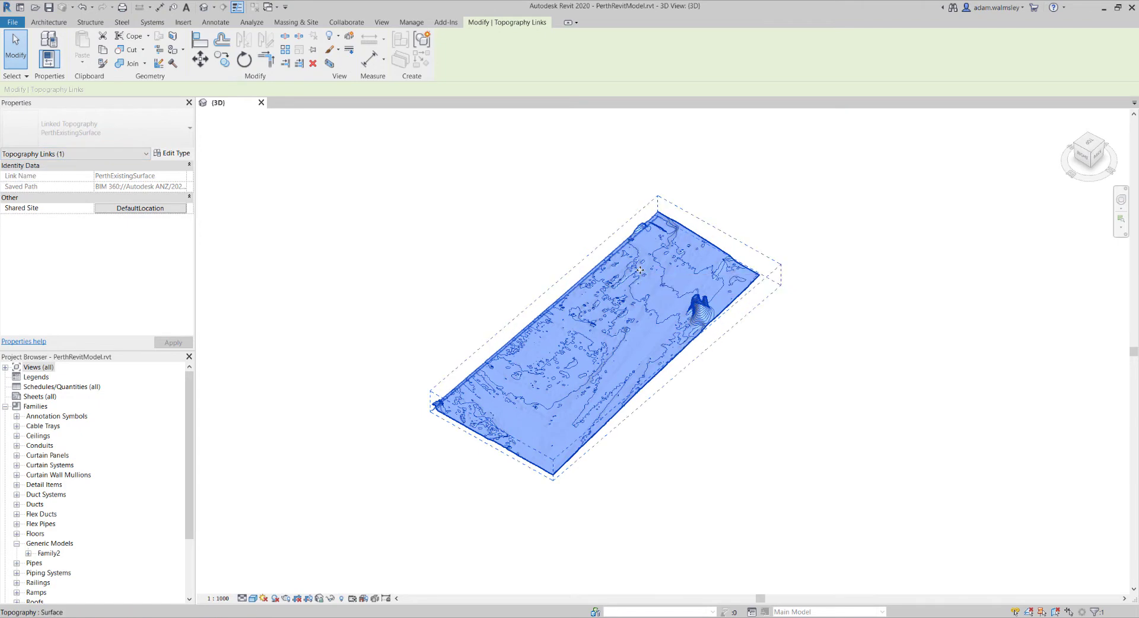
{"action": "left_click", "coordinate": [753, 198]}
{"action": "left_click", "coordinate": [687, 255]}
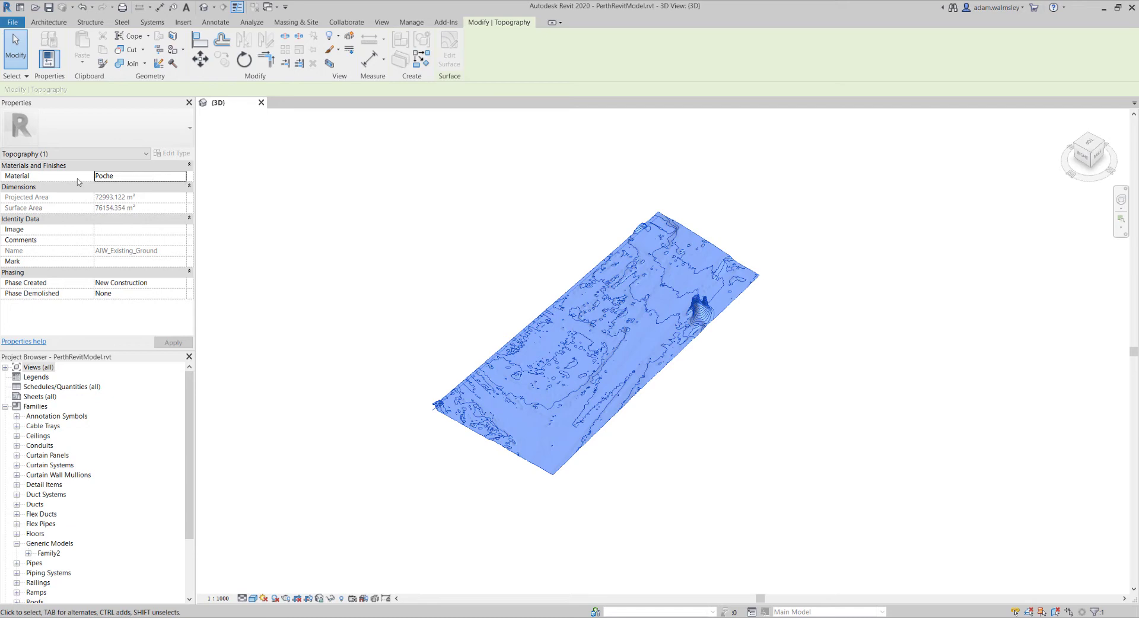
{"action": "left_click", "coordinate": [445, 211]}
{"action": "left_click", "coordinate": [577, 285]}
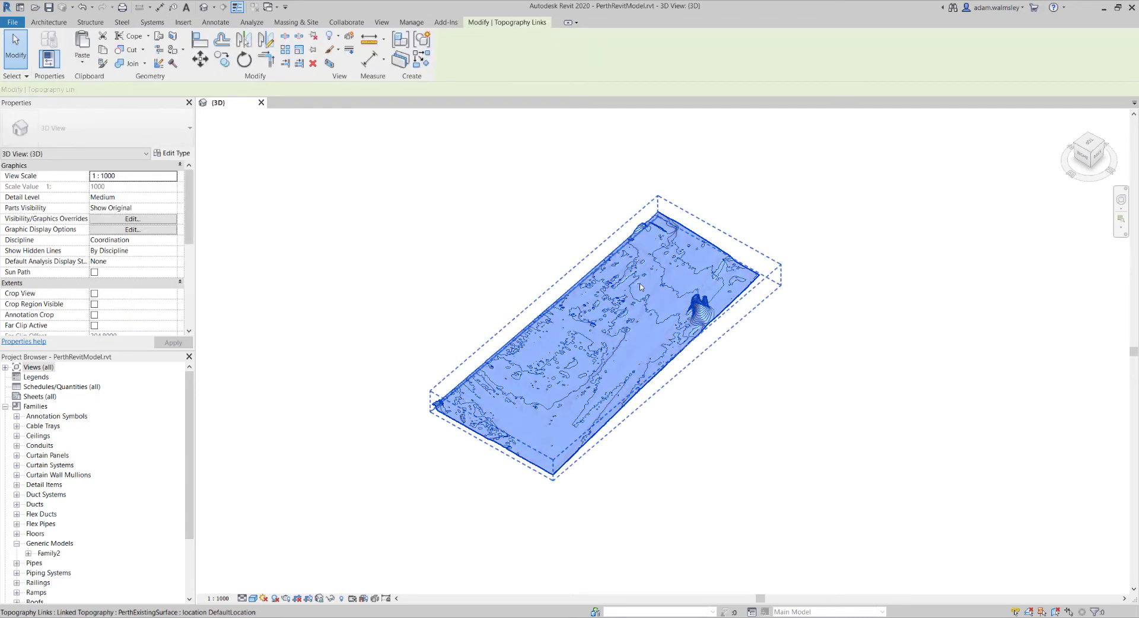
{"action": "left_click", "coordinate": [568, 239]}
{"action": "key", "text": "Tab"}
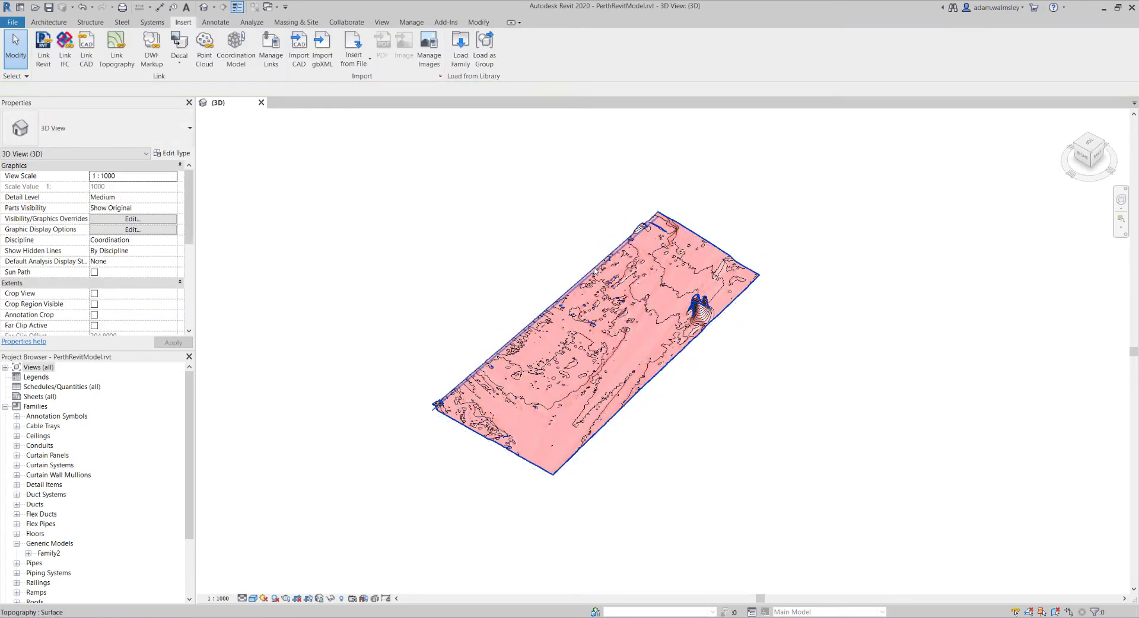
{"action": "left_click", "coordinate": [585, 287]}
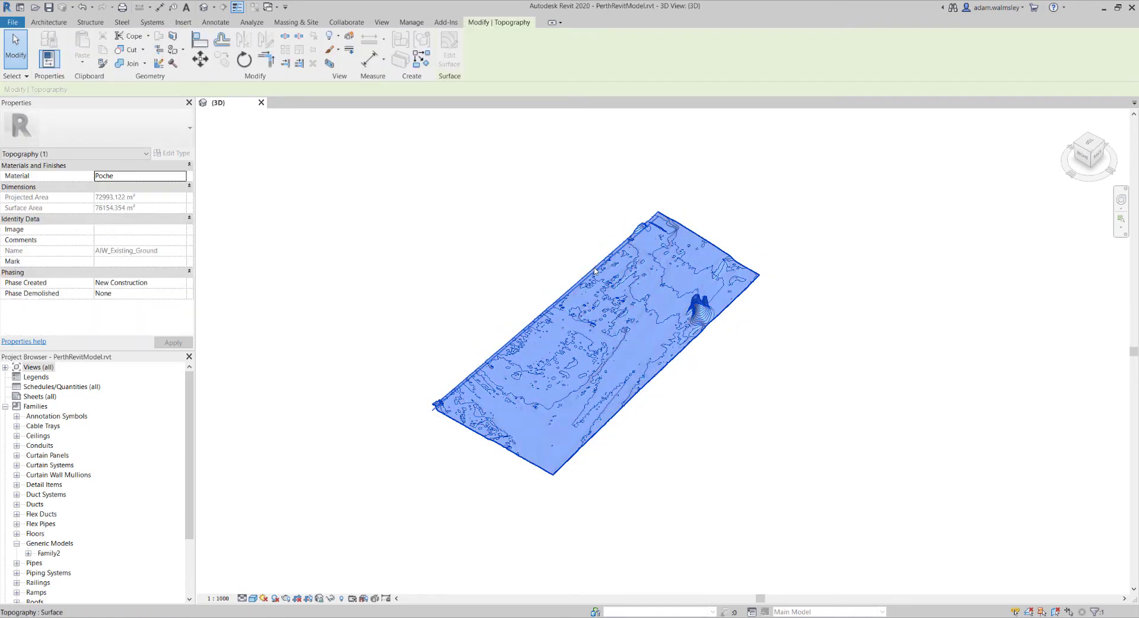
{"action": "left_click", "coordinate": [429, 173]}
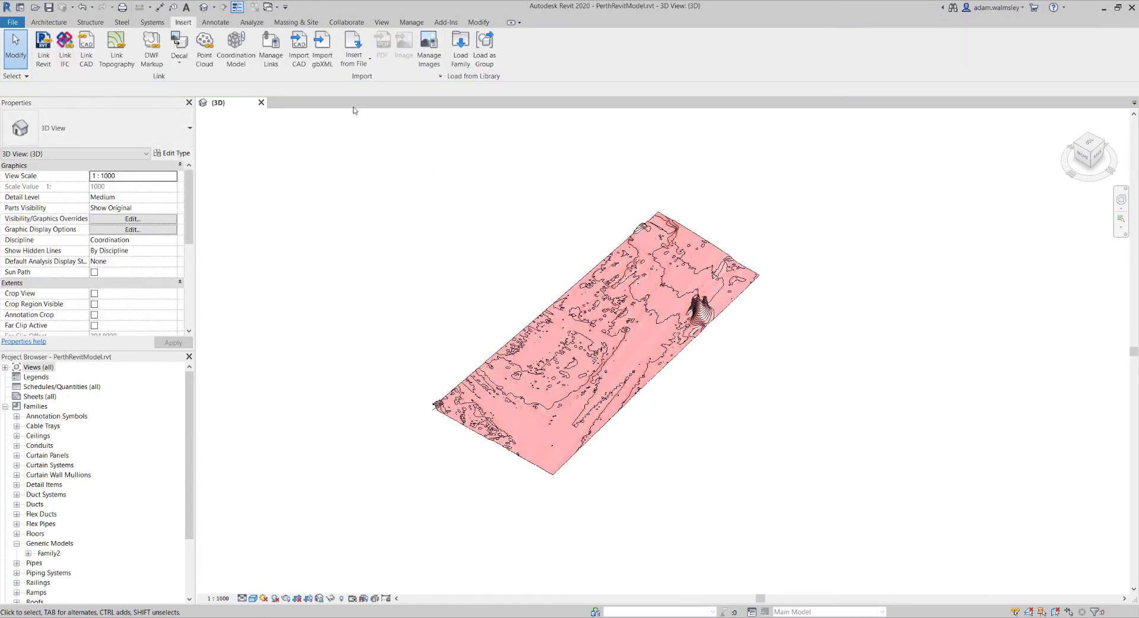
{"action": "left_click", "coordinate": [346, 24]}
{"action": "left_click", "coordinate": [296, 22]}
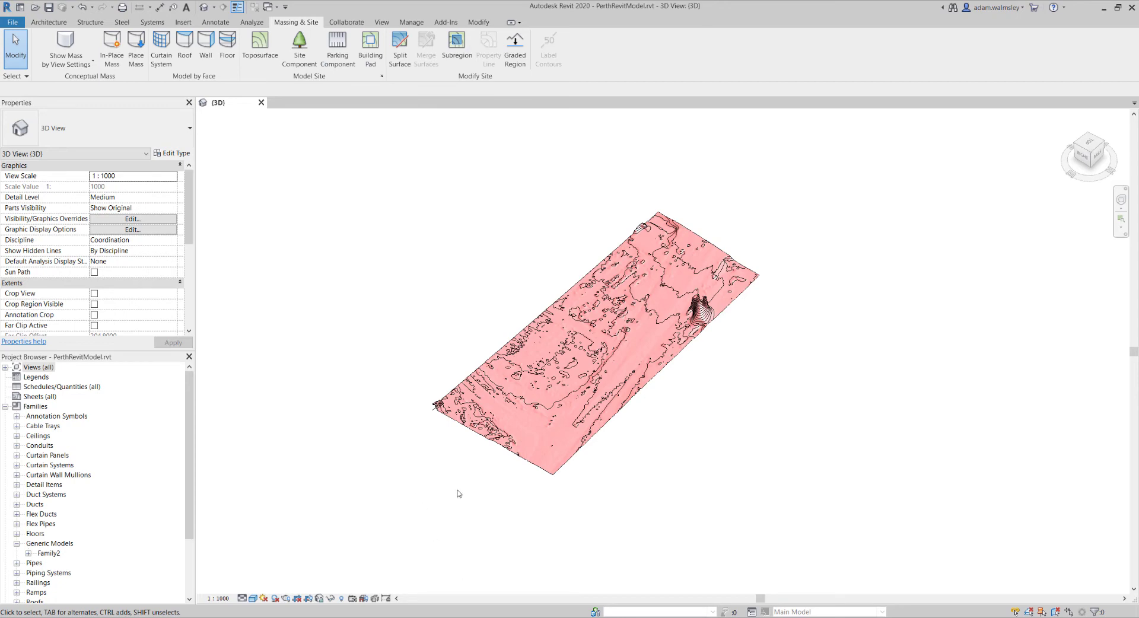
{"action": "mouse_move", "coordinate": [509, 617]}
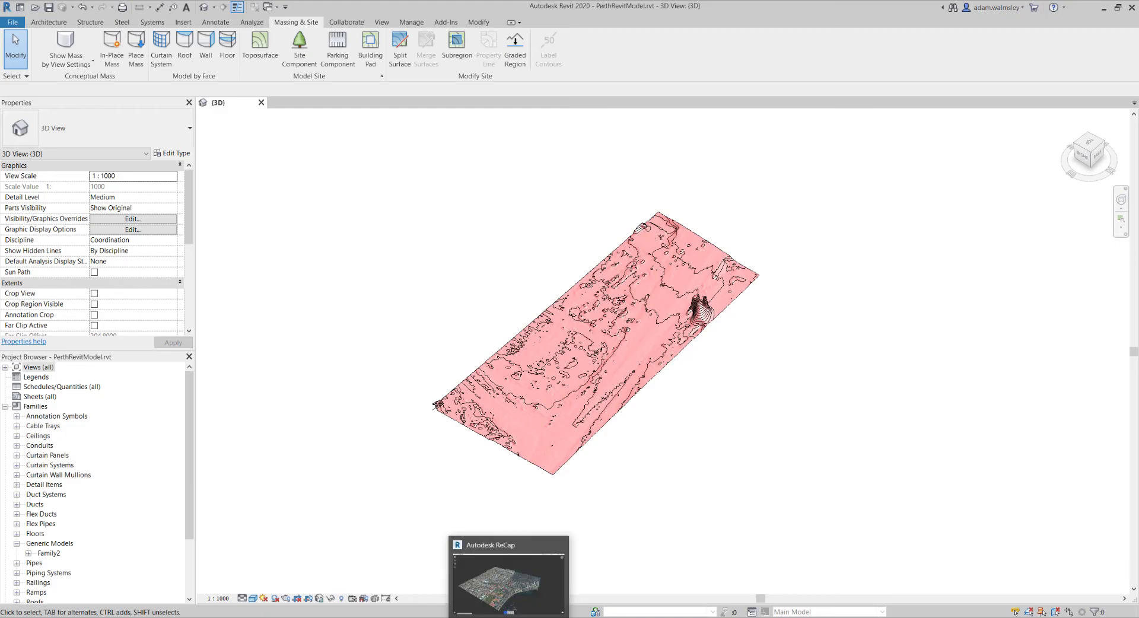
{"action": "mouse_move", "coordinate": [508, 595]}
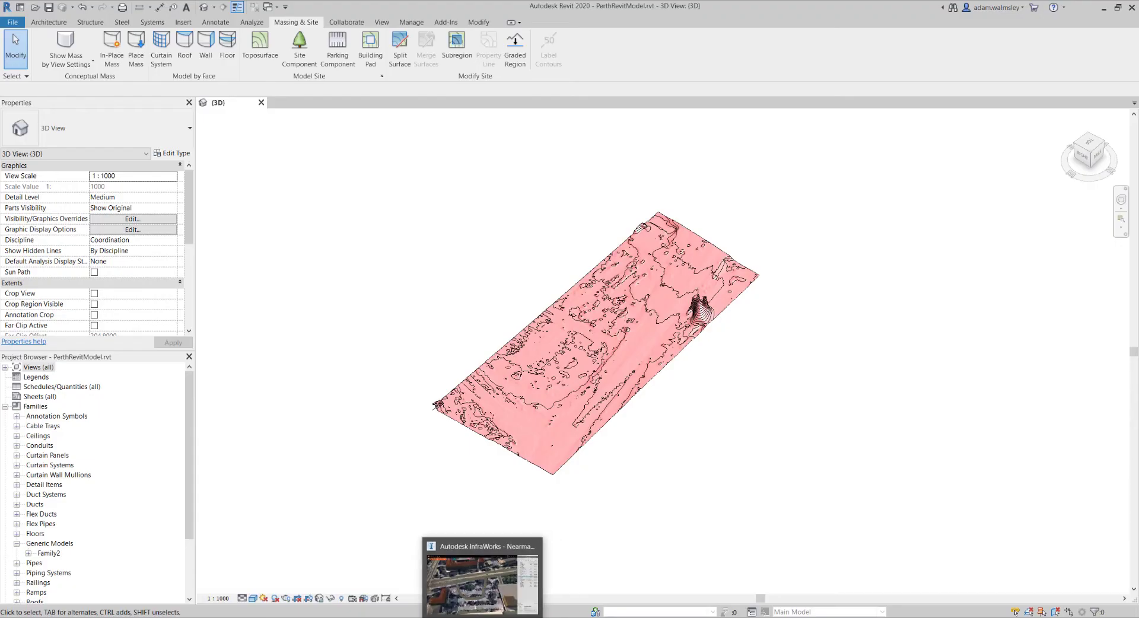
{"action": "mouse_move", "coordinate": [399, 617]}
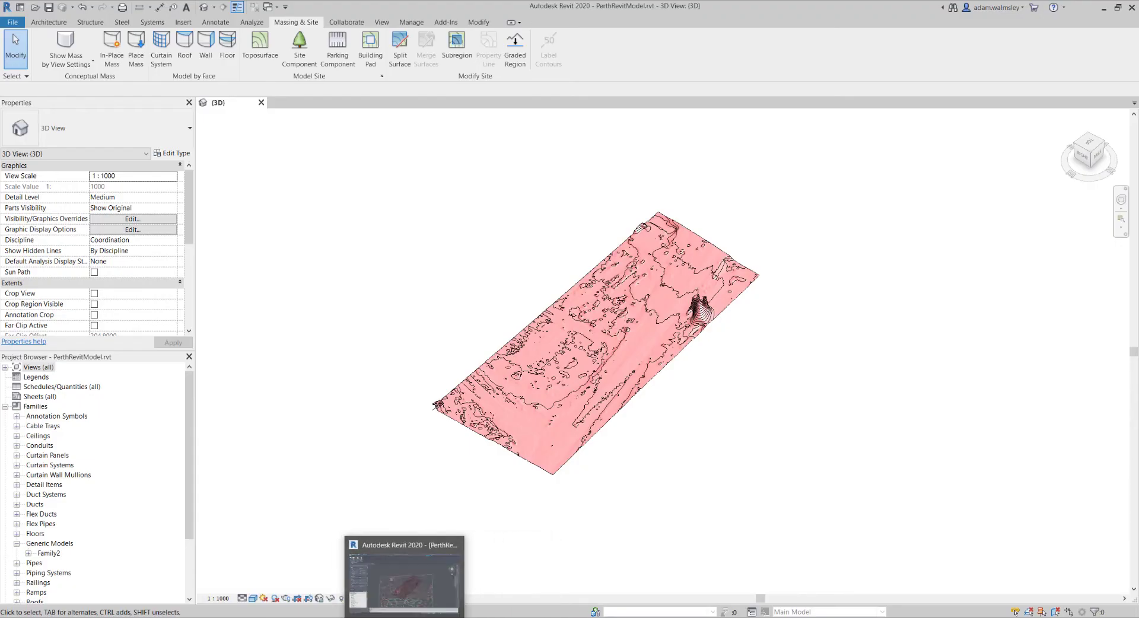